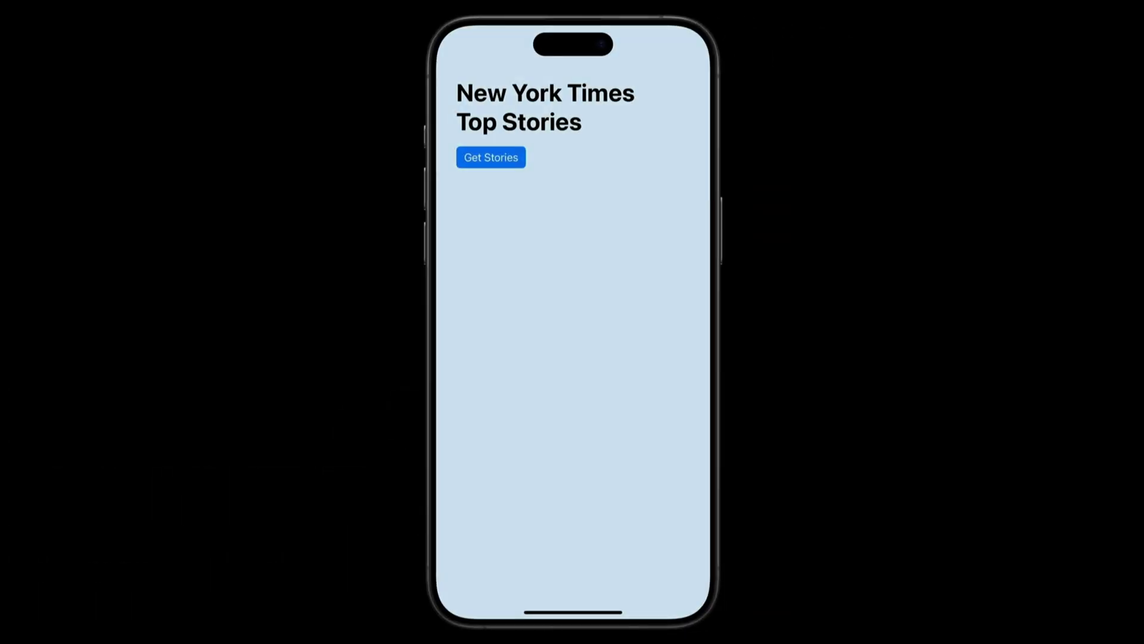
Load the stories in the New York Times Top Stories prototype and look through the list of articles.
{"action": "left_click", "coordinate": [478, 160]}
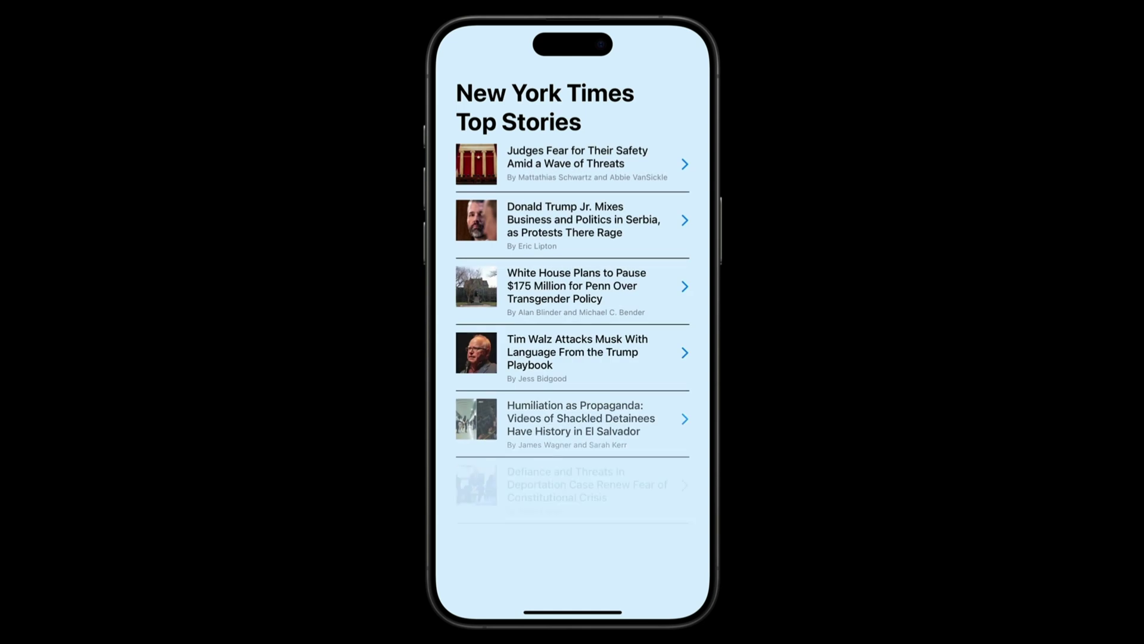
{"action": "scroll", "coordinate": [572, 358], "scroll_direction": "down", "scroll_amount": 6}
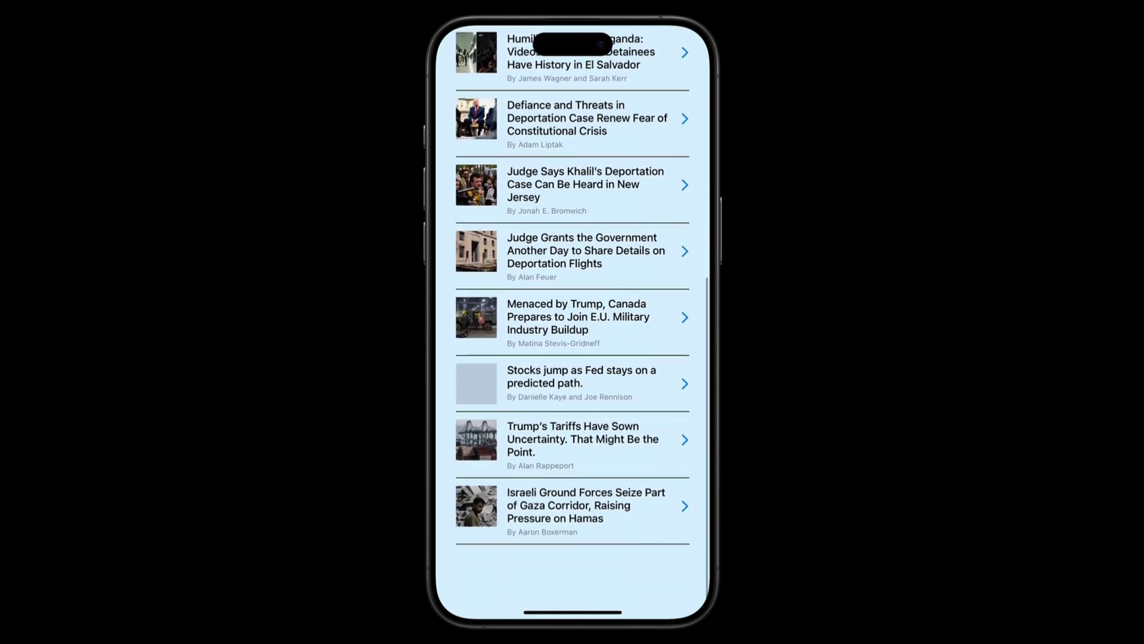
{"action": "scroll", "coordinate": [519, 473], "scroll_direction": "up", "scroll_amount": 6}
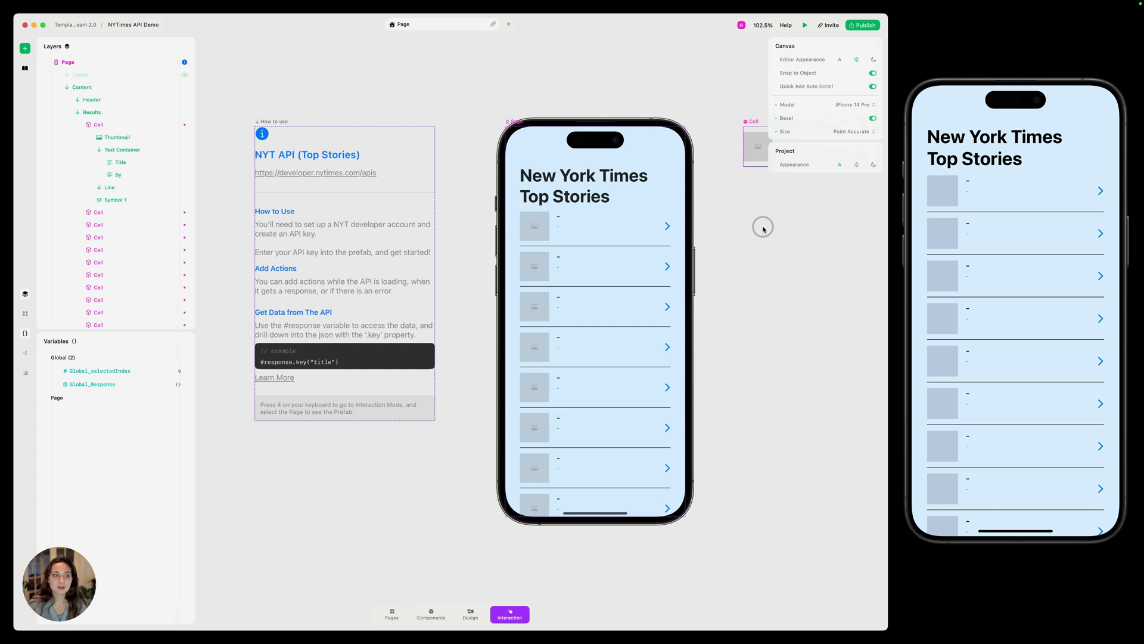
Select the Results stack, collapse its first Cell, and hide the interface panels around the page's interaction canvas.
{"action": "left_click", "coordinate": [111, 112]}
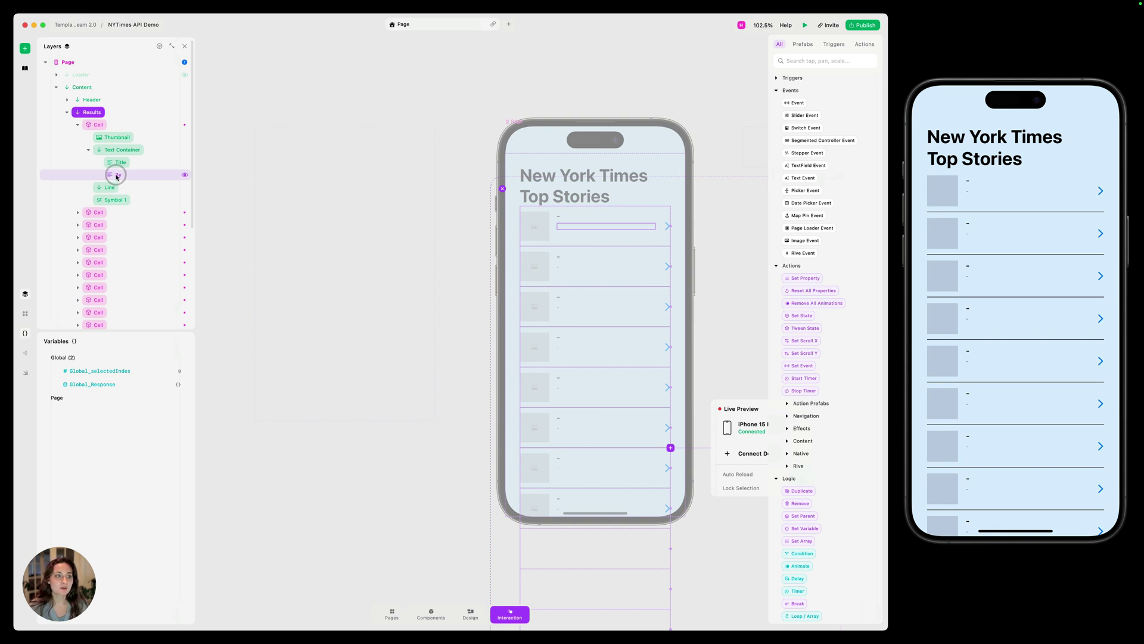
{"action": "left_click", "coordinate": [77, 124]}
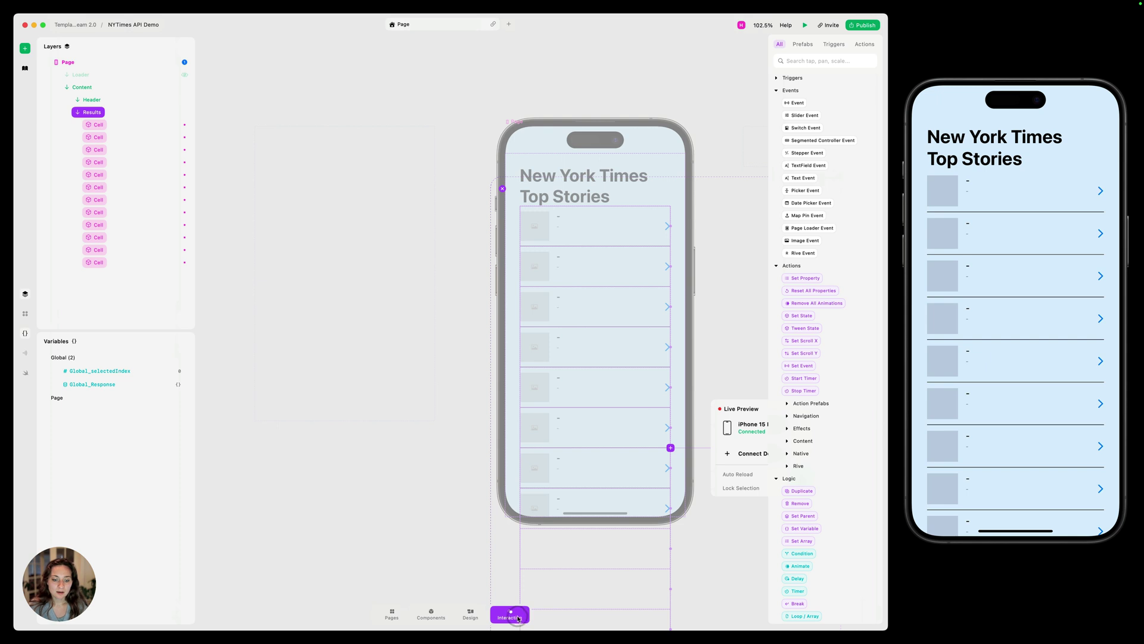
{"action": "key", "text": "backslash"}
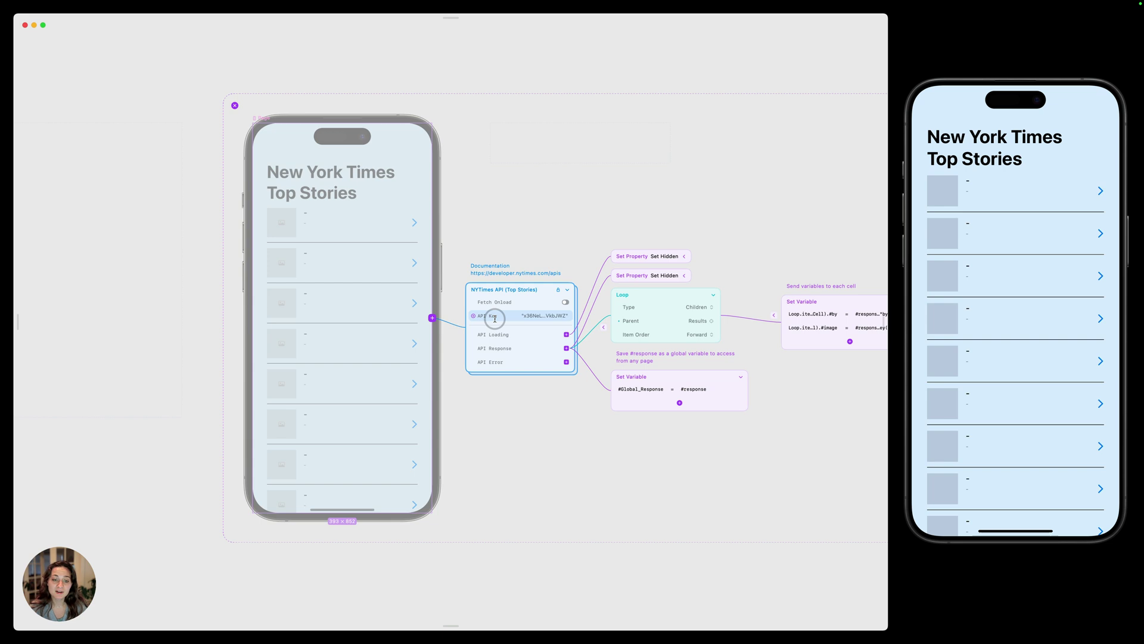
Search the page's available triggers and prefabs for "api" to see the API prefabs on offer.
{"action": "left_click", "coordinate": [432, 317]}
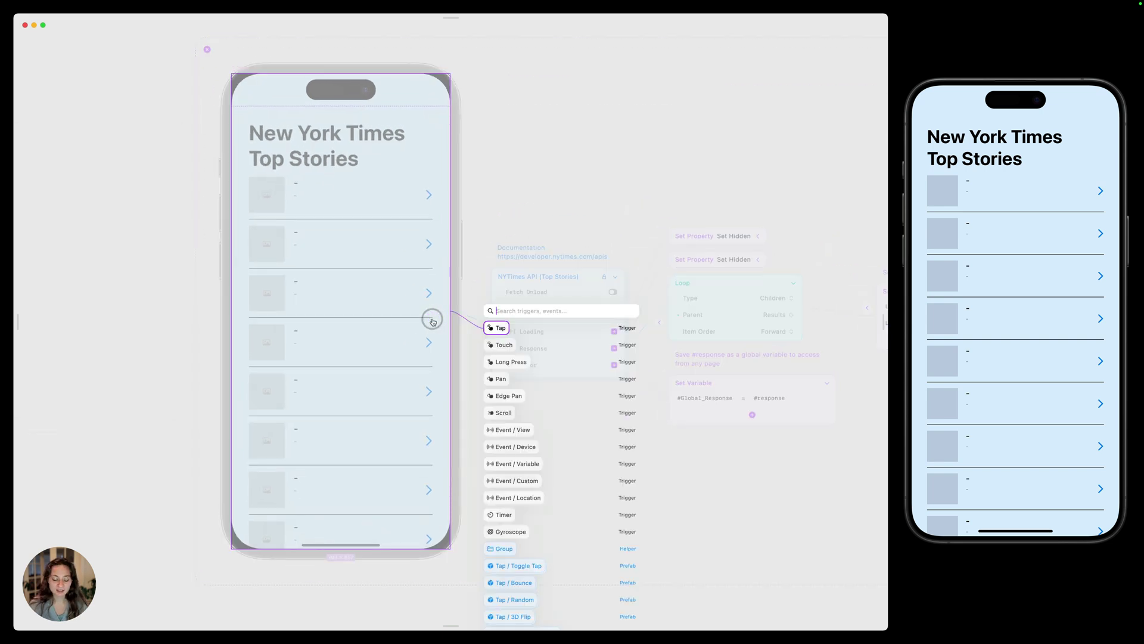
{"action": "type", "text": "api"}
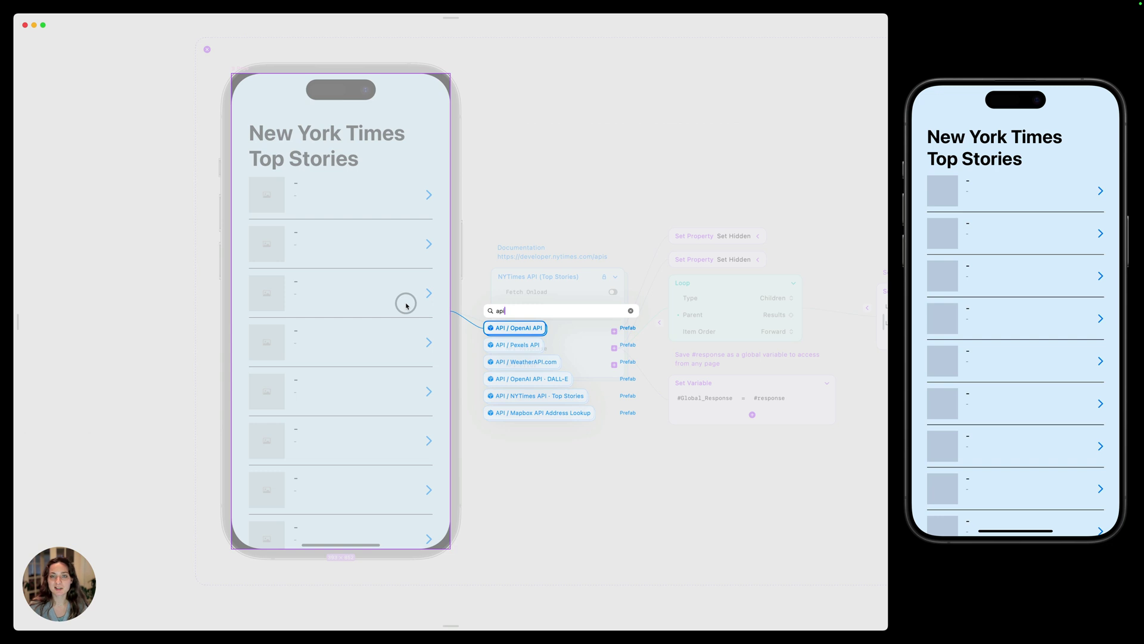
{"action": "left_click", "coordinate": [537, 396]}
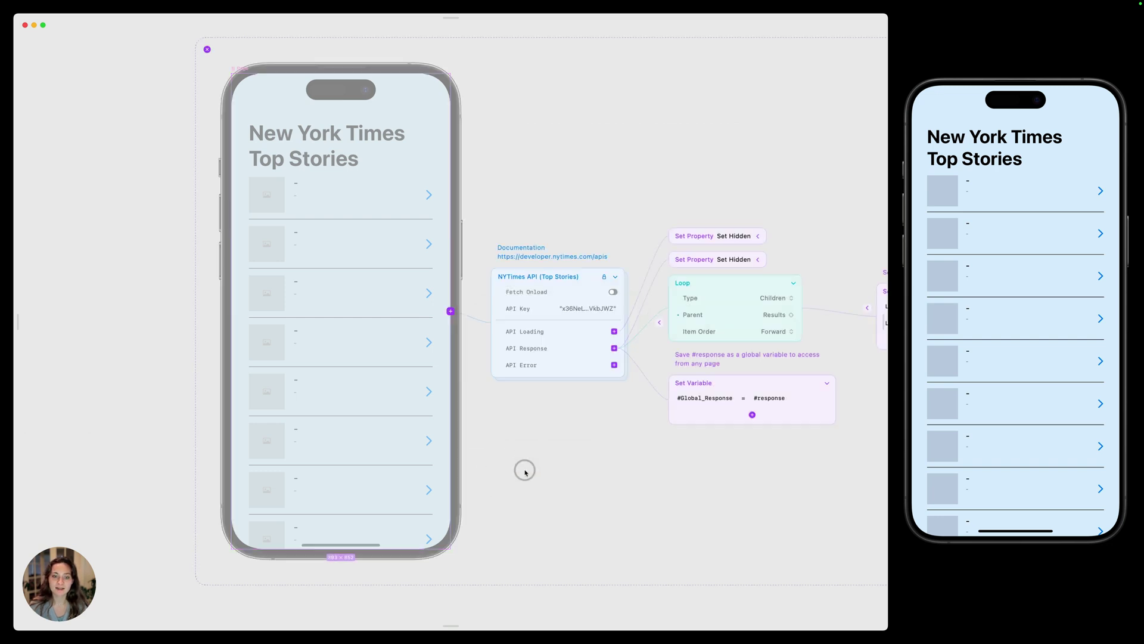
Turn on Fetch Onload in the NYTimes API (Top Stories) prefab.
{"action": "left_click", "coordinate": [577, 277]}
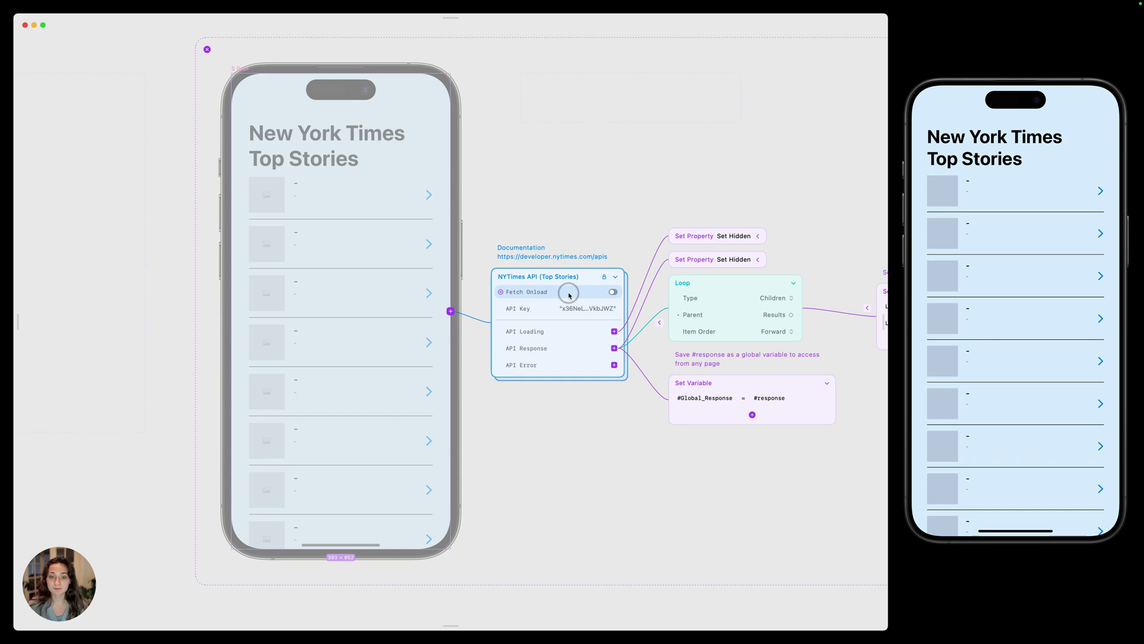
{"action": "left_click", "coordinate": [614, 293]}
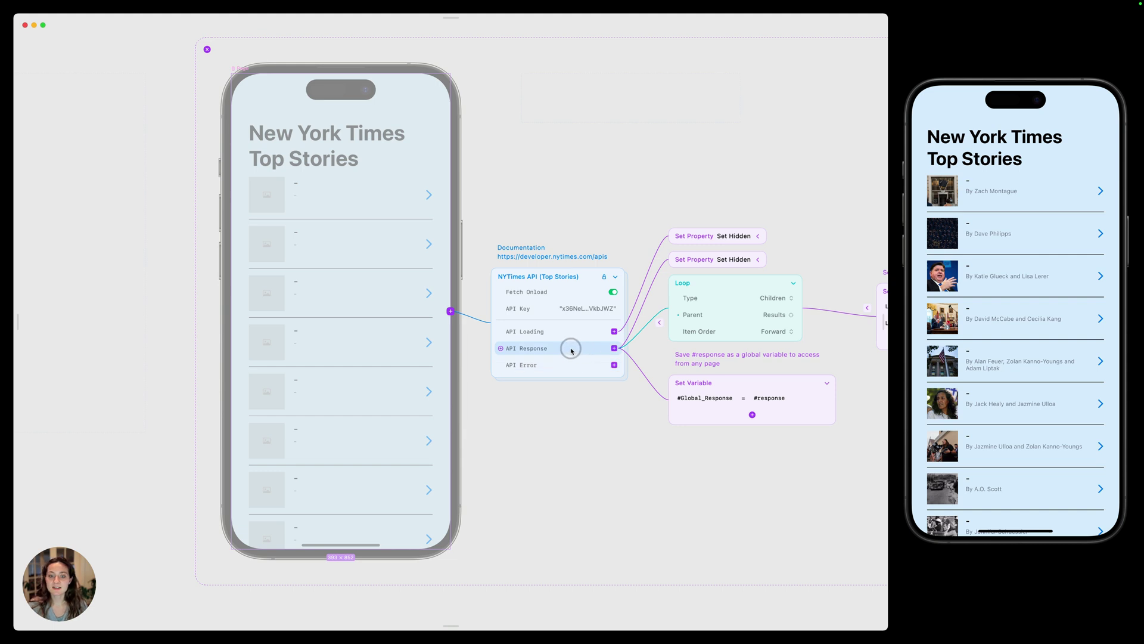
Examine the API response's Loop over Results and the Set Variable expression that targets each cell's #by variable.
{"action": "scroll", "coordinate": [571, 350], "scroll_direction": "right", "scroll_amount": 10}
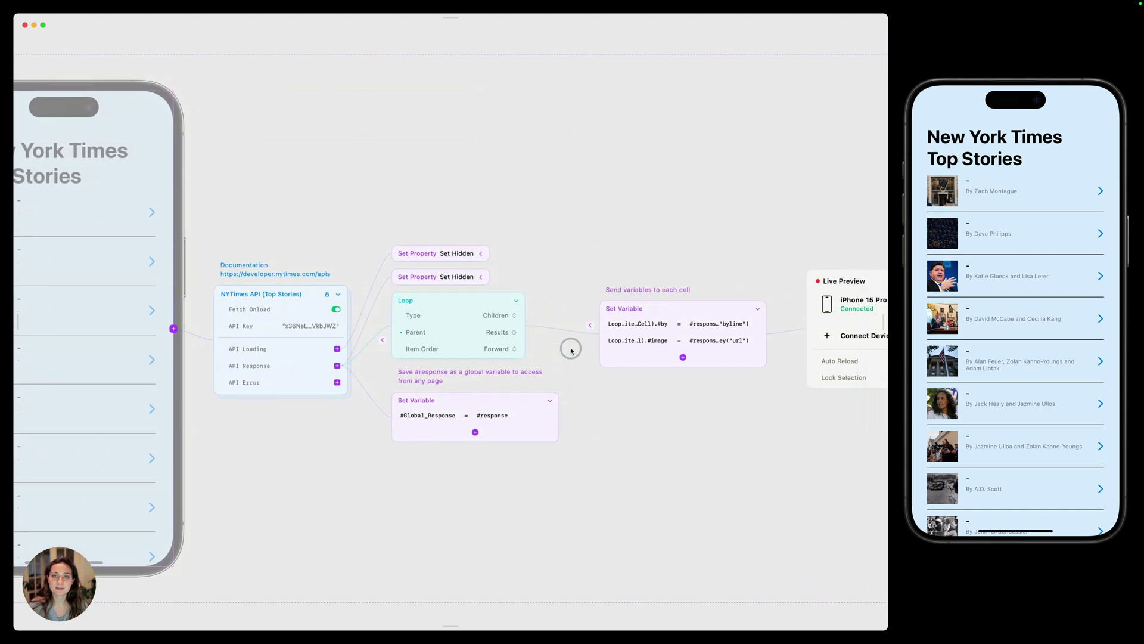
{"action": "scroll", "coordinate": [569, 349], "scroll_direction": "left", "scroll_amount": 2}
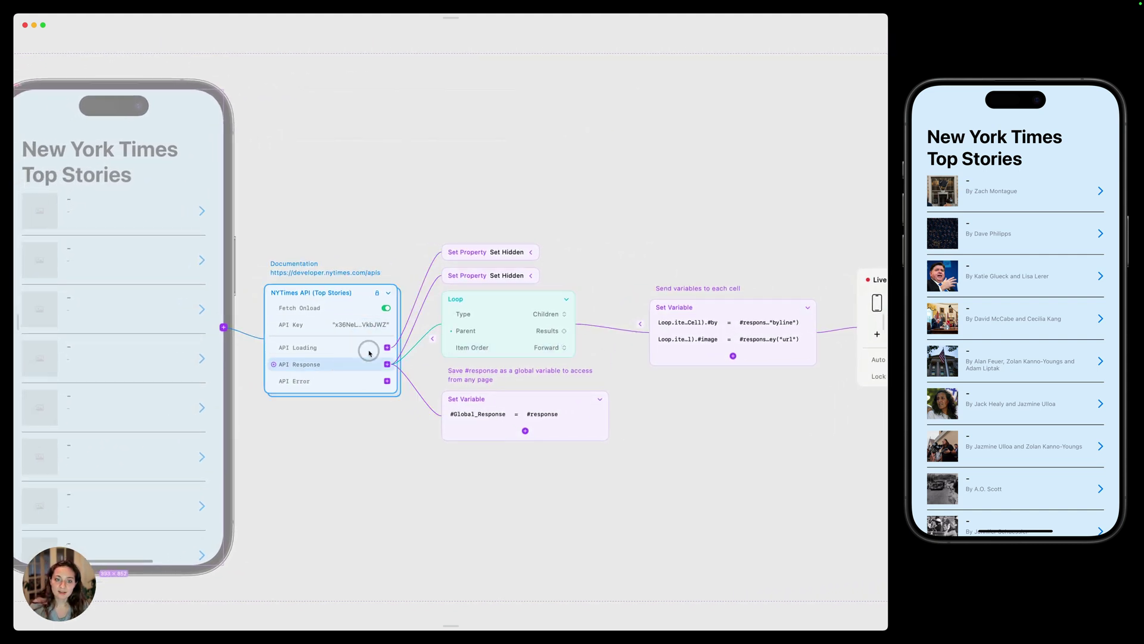
{"action": "left_click", "coordinate": [511, 309]}
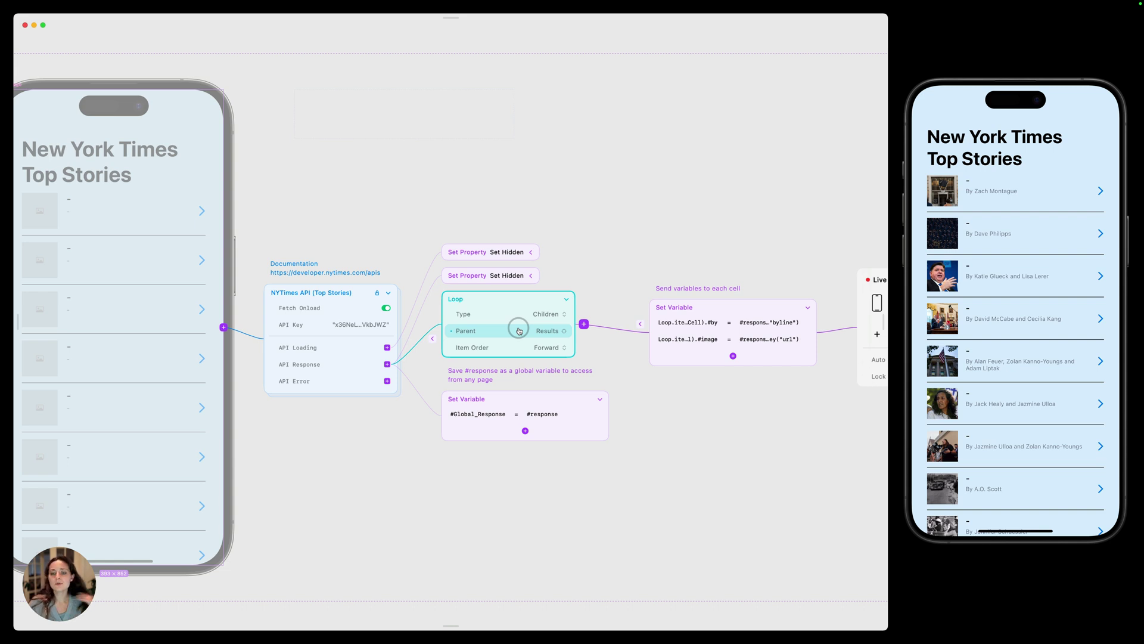
{"action": "left_click", "coordinate": [685, 322]}
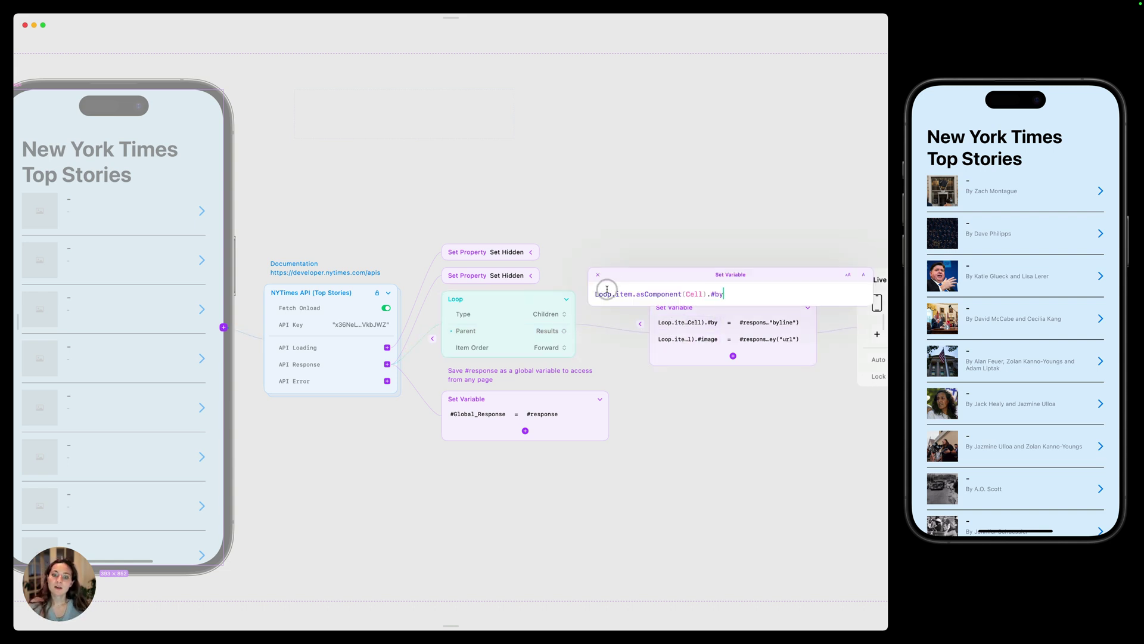
{"action": "left_click_drag", "start_coordinate": [594, 292], "coordinate": [633, 291]}
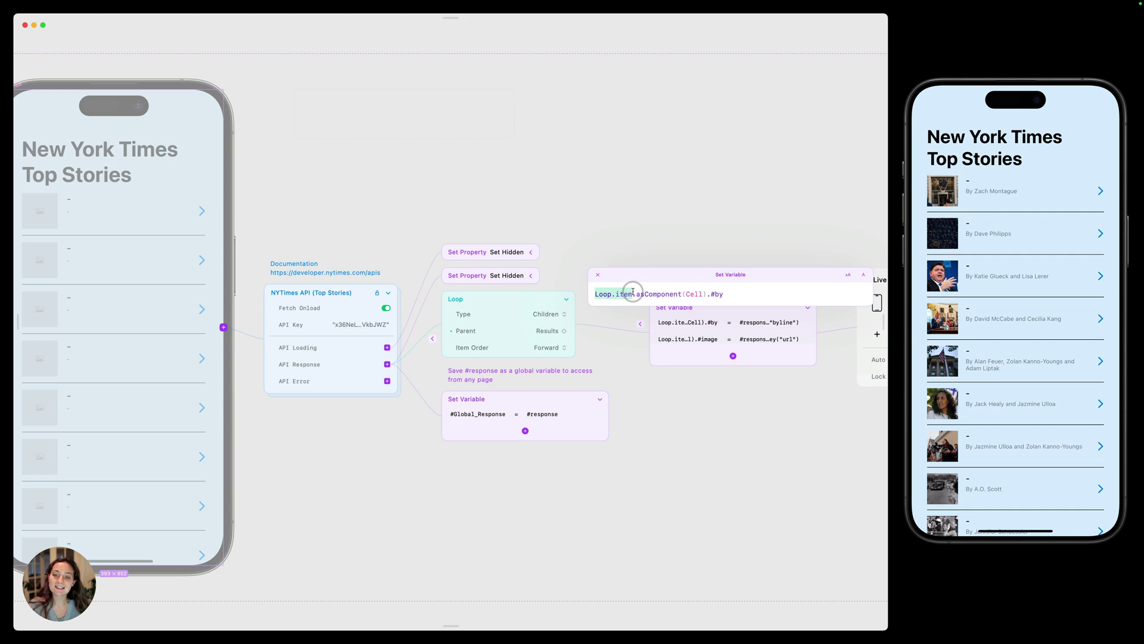
{"action": "left_click_drag", "start_coordinate": [633, 292], "coordinate": [707, 292]}
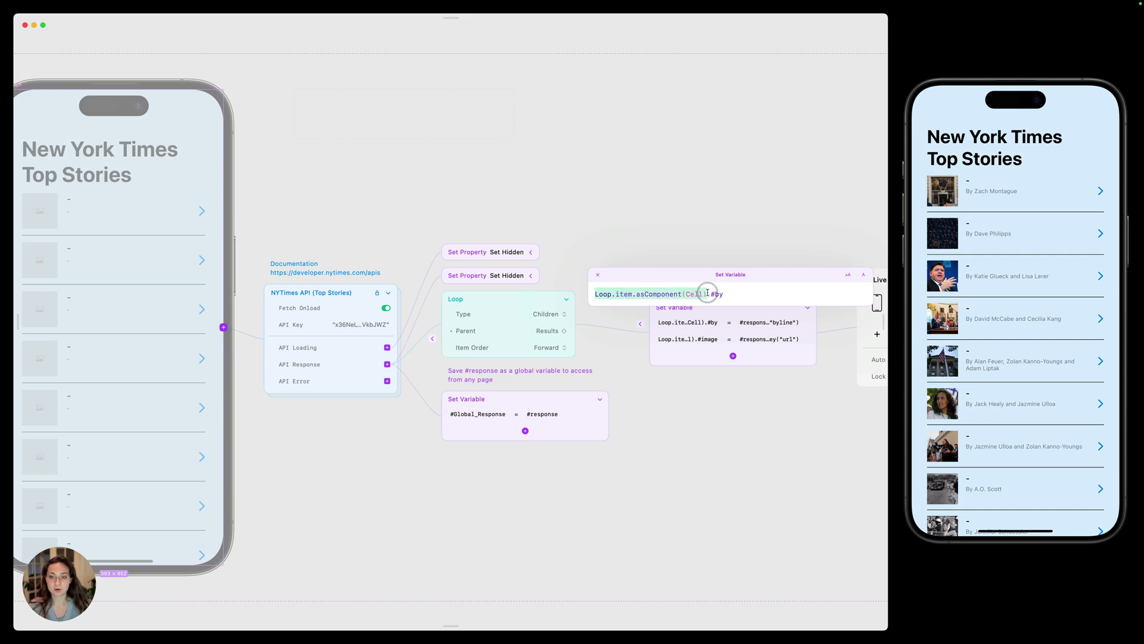
{"action": "left_click", "coordinate": [722, 294]}
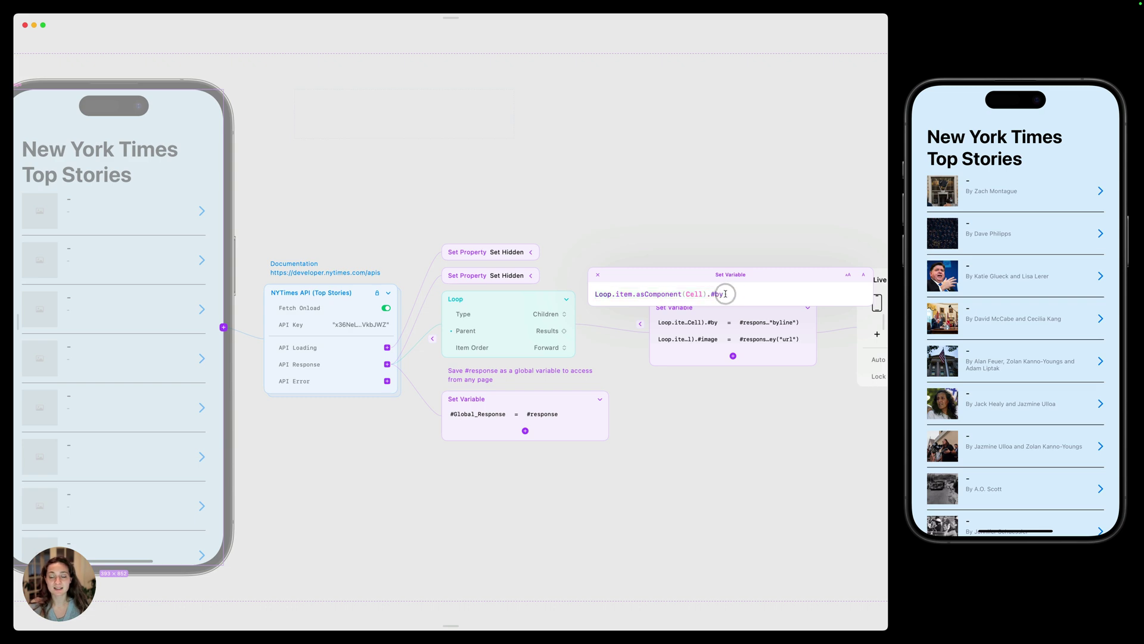
{"action": "key", "text": "Return"}
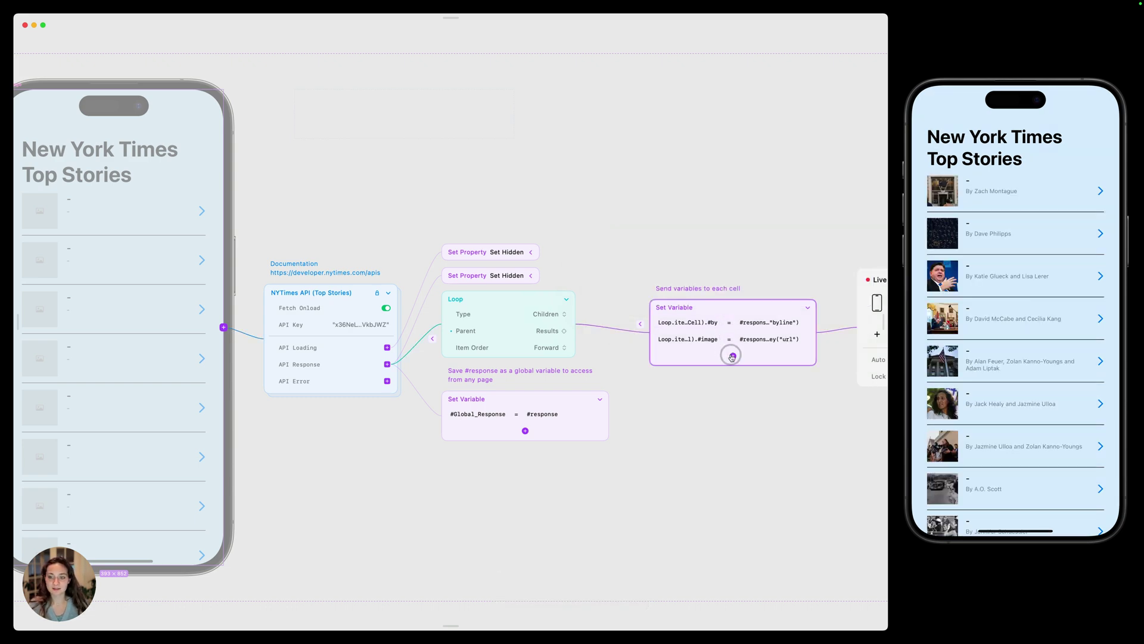
Add a third variable to the Set Variable action for the cells and start its target expression with Loop.item.
{"action": "left_click", "coordinate": [733, 356]}
{"action": "left_click", "coordinate": [707, 348]}
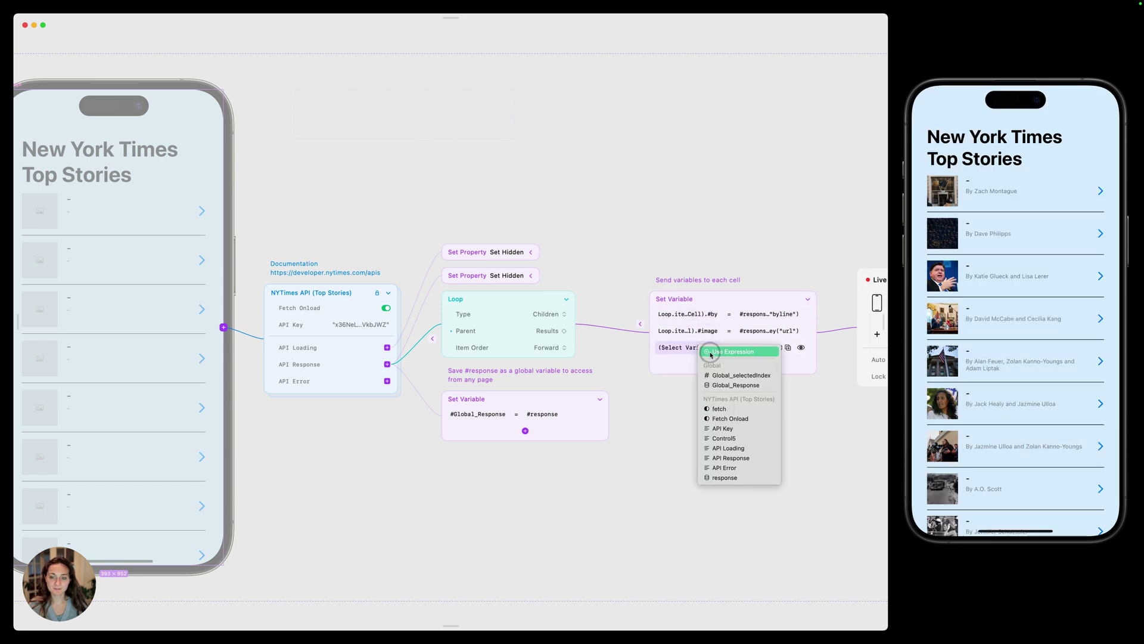
{"action": "left_click", "coordinate": [711, 351]}
{"action": "type", "text": "lo"}
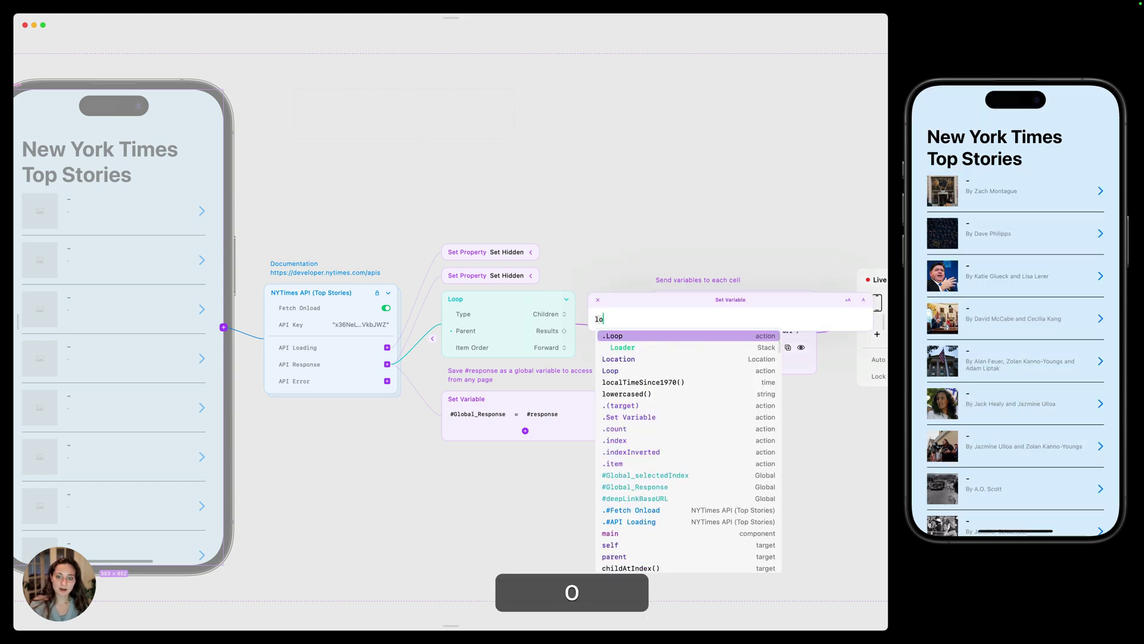
{"action": "type", "text": "op"}
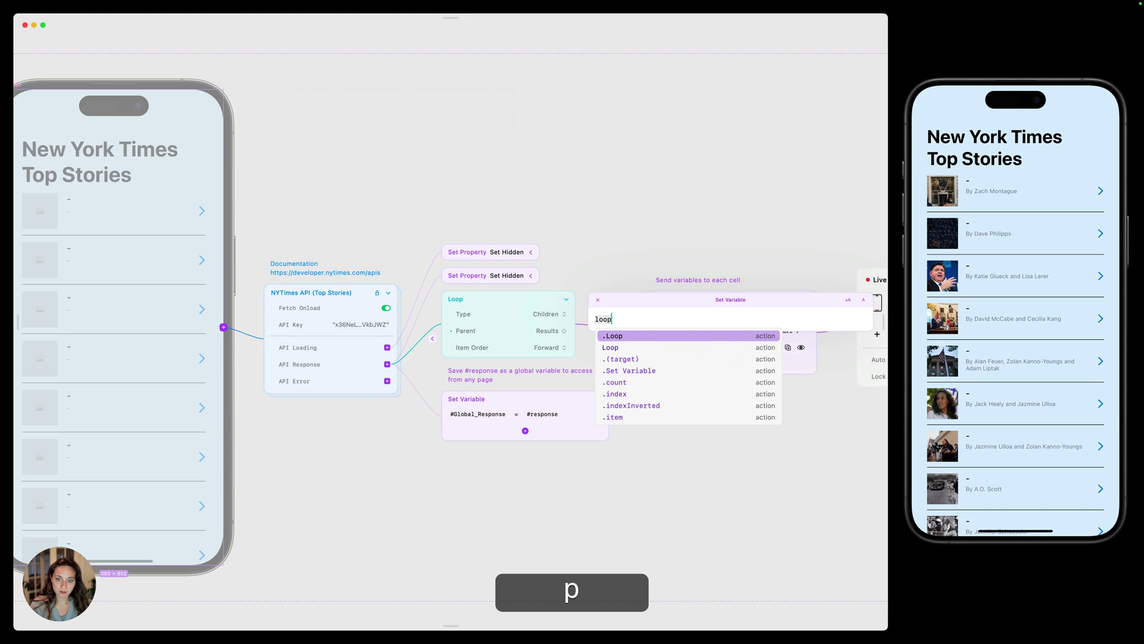
{"action": "key", "text": "Down"}
{"action": "key", "text": "Return"}
{"action": "type", "text": ".it"}
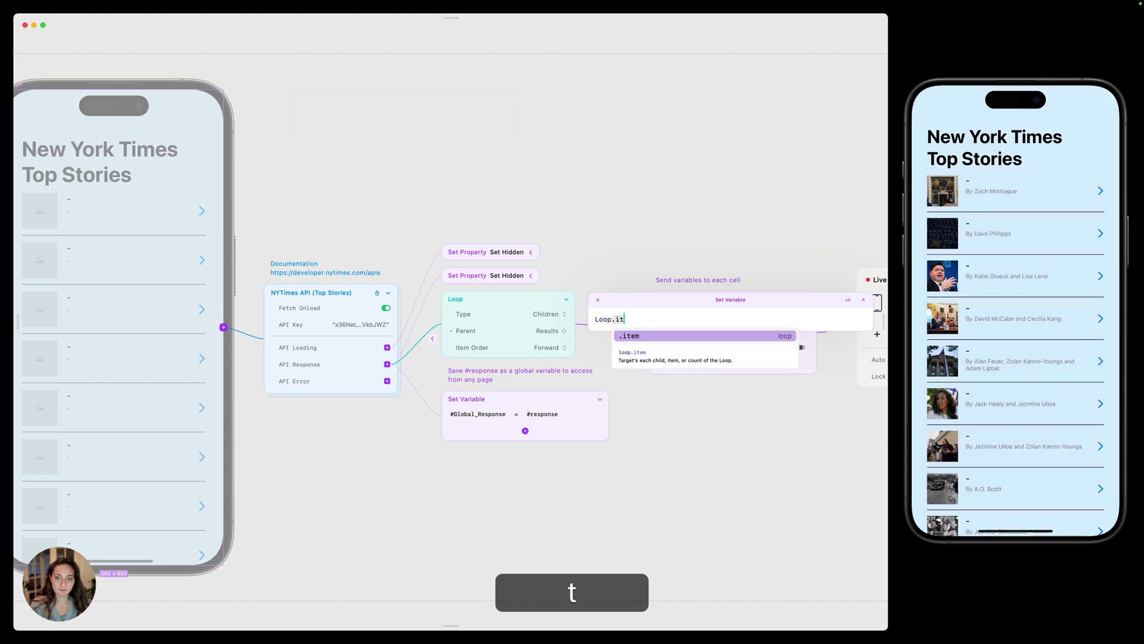
{"action": "key", "text": "Return"}
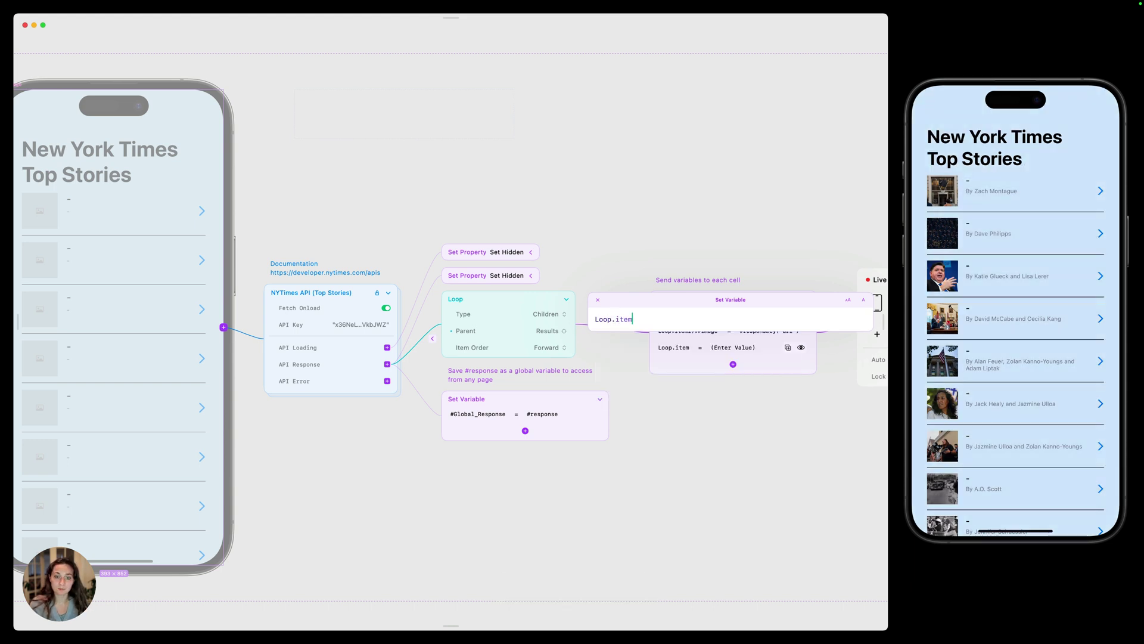
Extend the new target expression by casting the loop item as the Cell component and choosing #title: Loop.item.asComponent(Cell).#title.
{"action": "type", "text": ".as"}
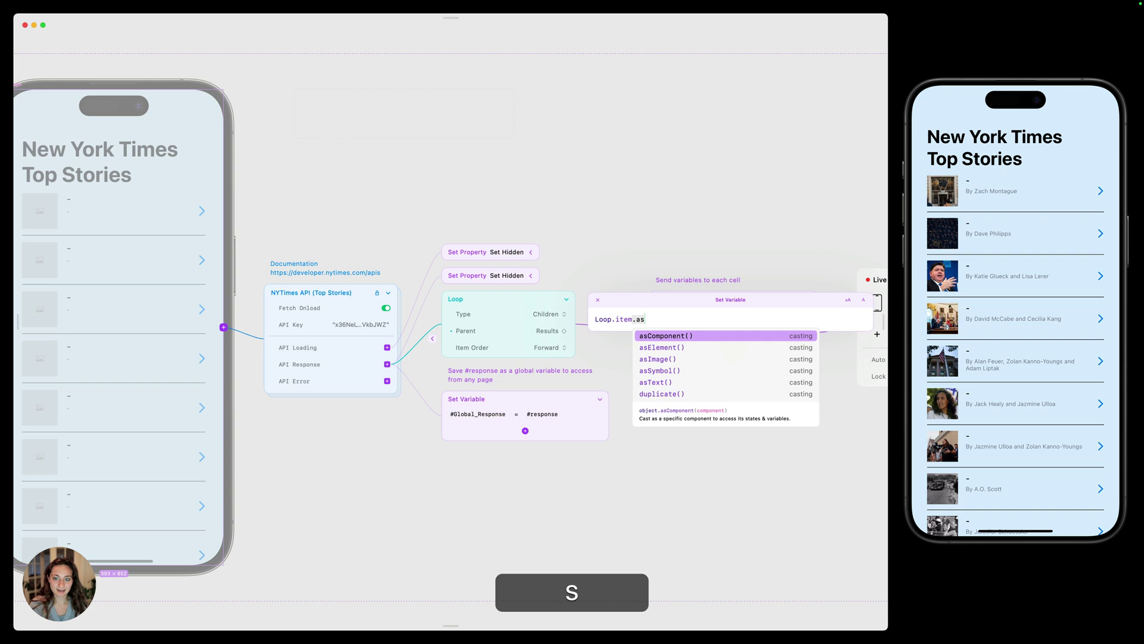
{"action": "key", "text": "Return"}
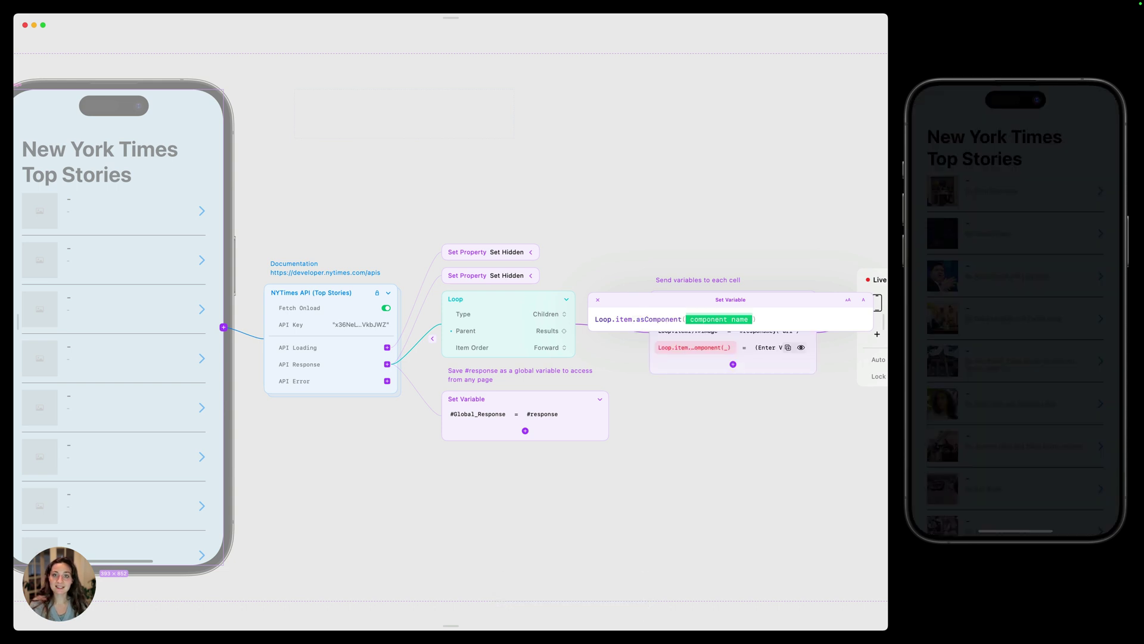
{"action": "type", "text": "ce"}
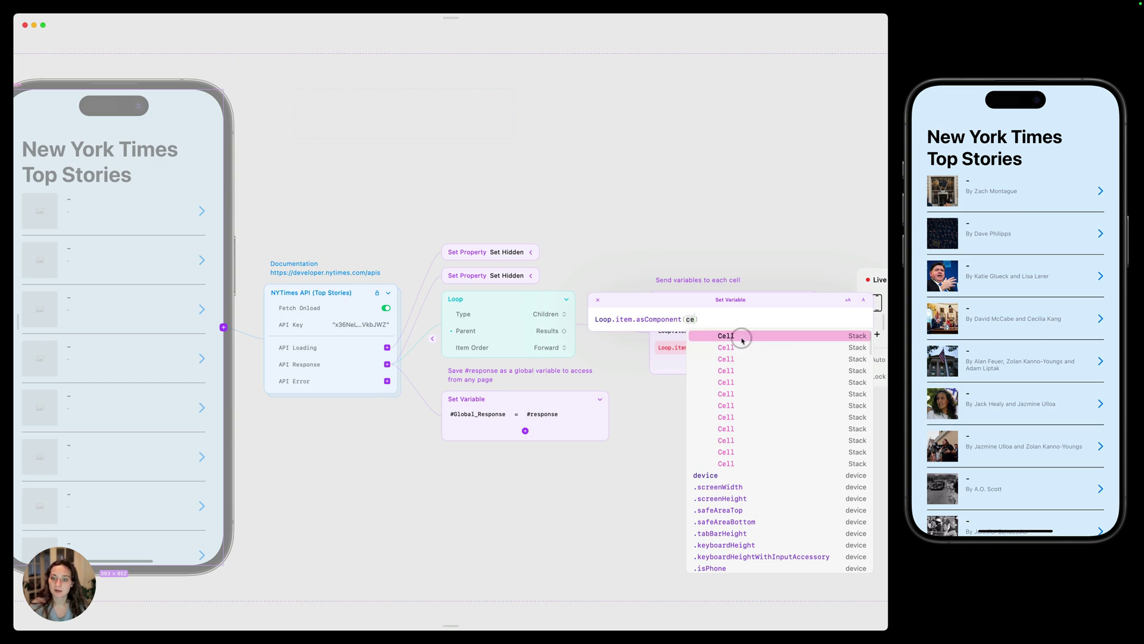
{"action": "left_click", "coordinate": [741, 338]}
{"action": "key", "text": "Right"}
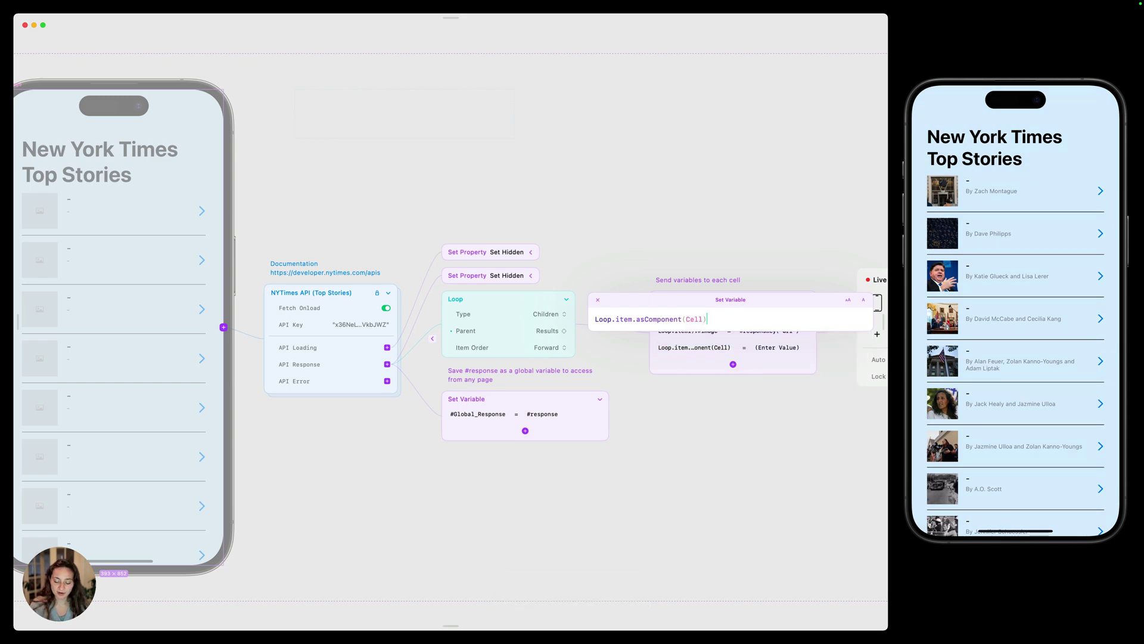
{"action": "type", "text": "."}
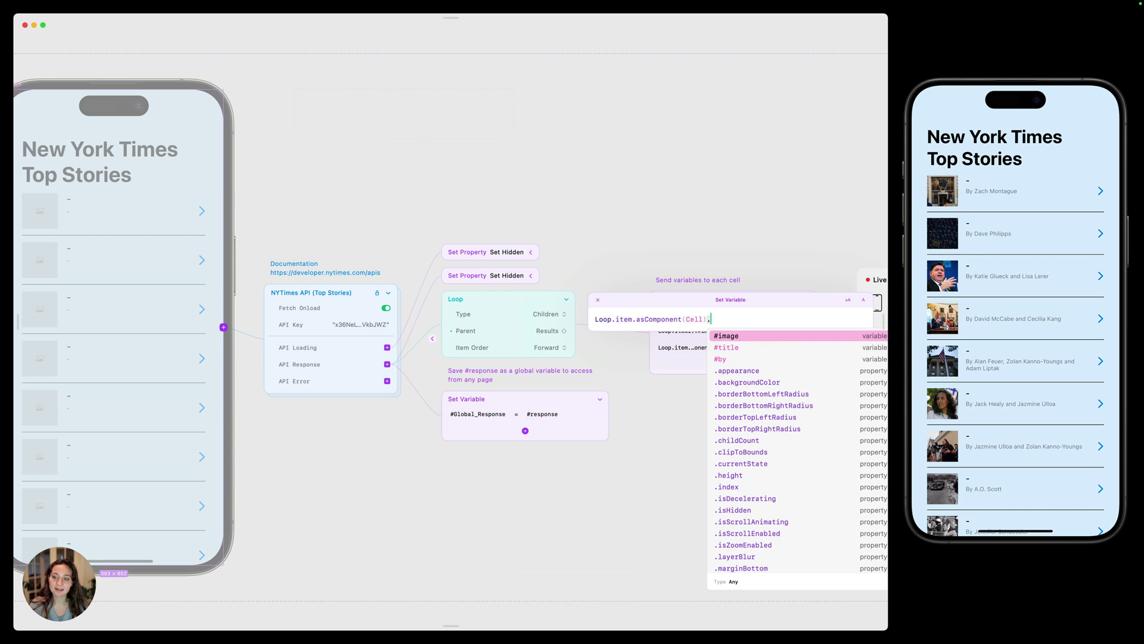
{"action": "left_click", "coordinate": [750, 348]}
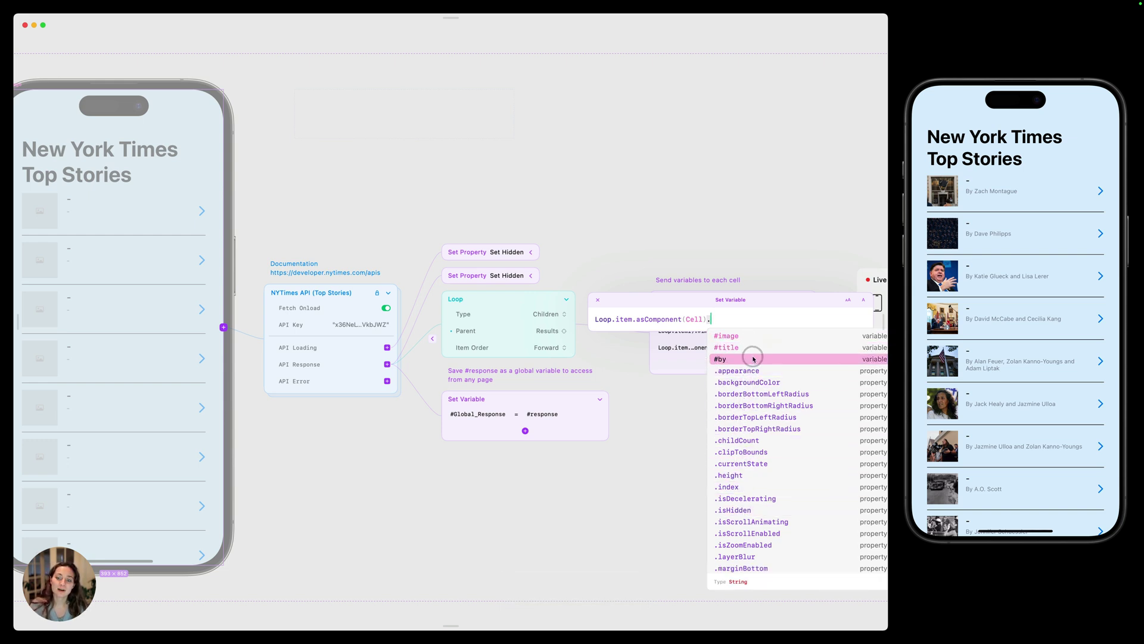
{"action": "left_click", "coordinate": [749, 350]}
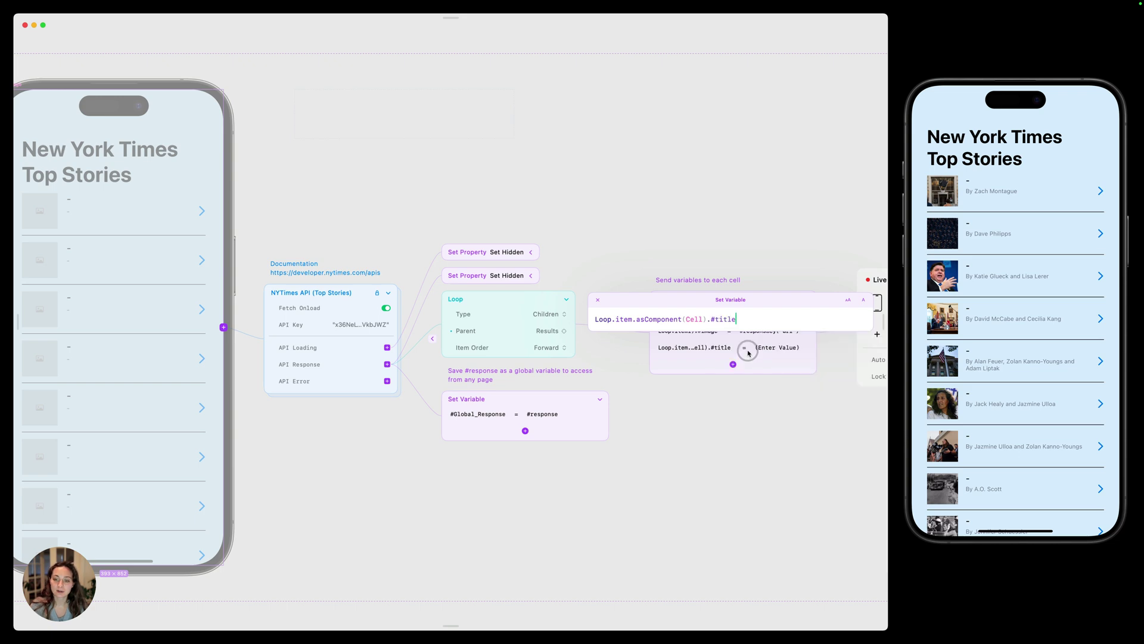
{"action": "key", "text": "Return"}
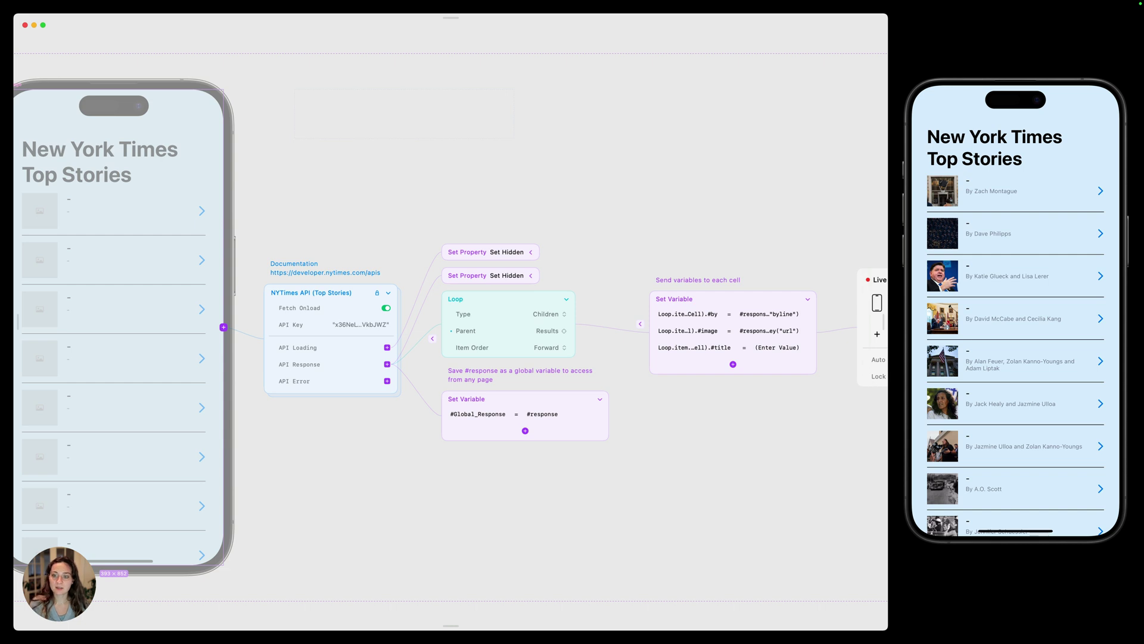
Examine the value expression for each cell's #by variable, from the #response variable through to its "byline" key.
{"action": "left_click", "coordinate": [768, 314]}
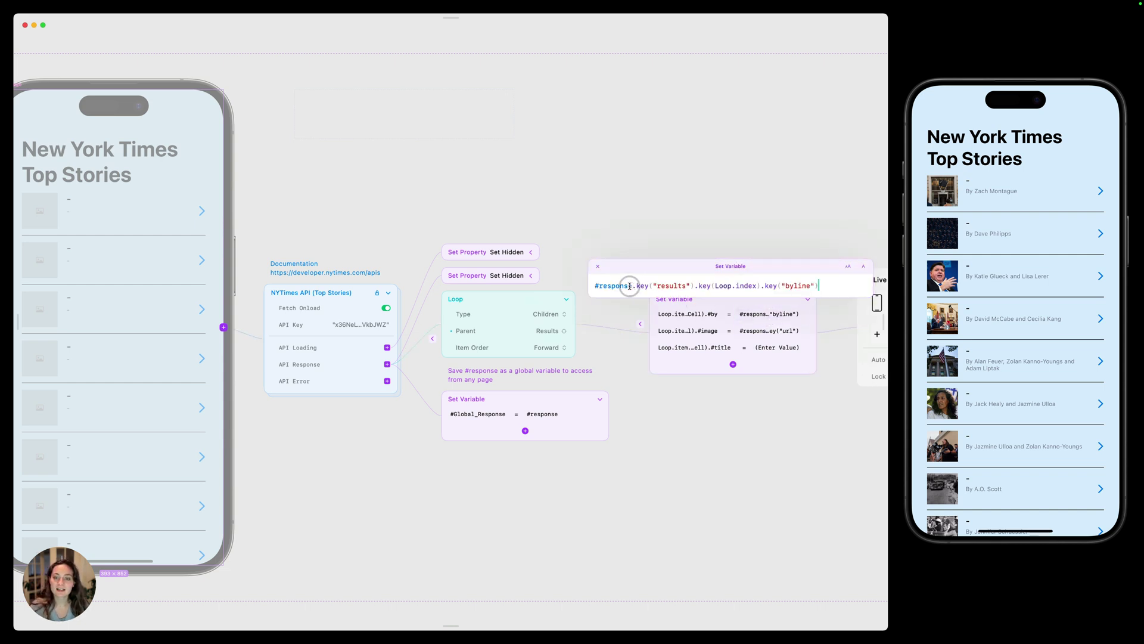
{"action": "left_click_drag", "start_coordinate": [633, 285], "coordinate": [591, 285]}
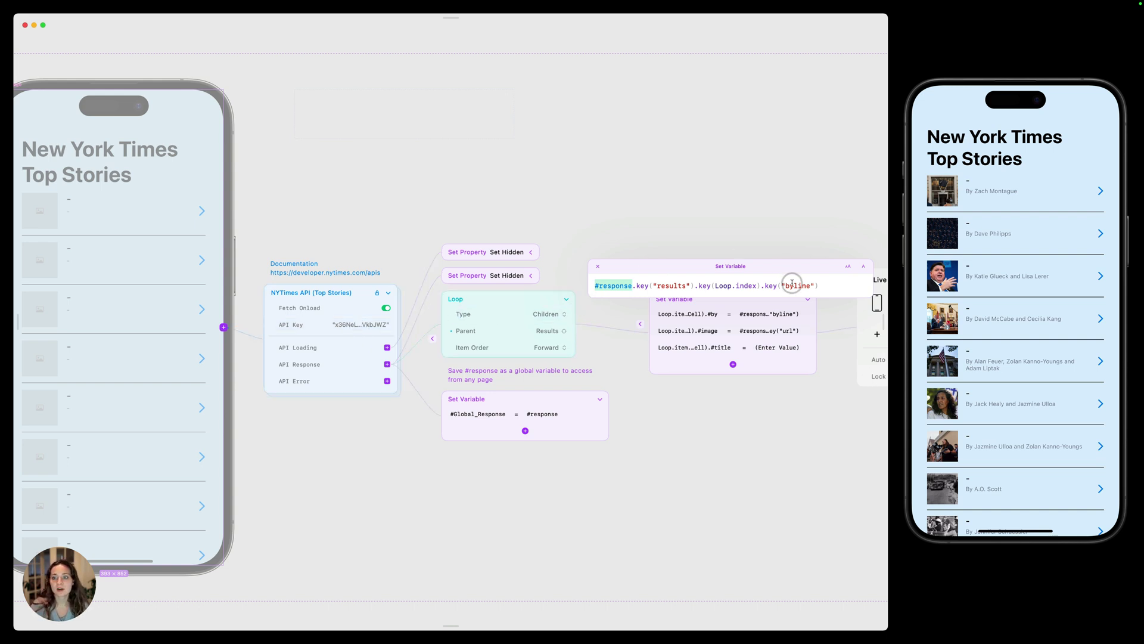
{"action": "left_click_drag", "start_coordinate": [785, 285], "coordinate": [810, 285]}
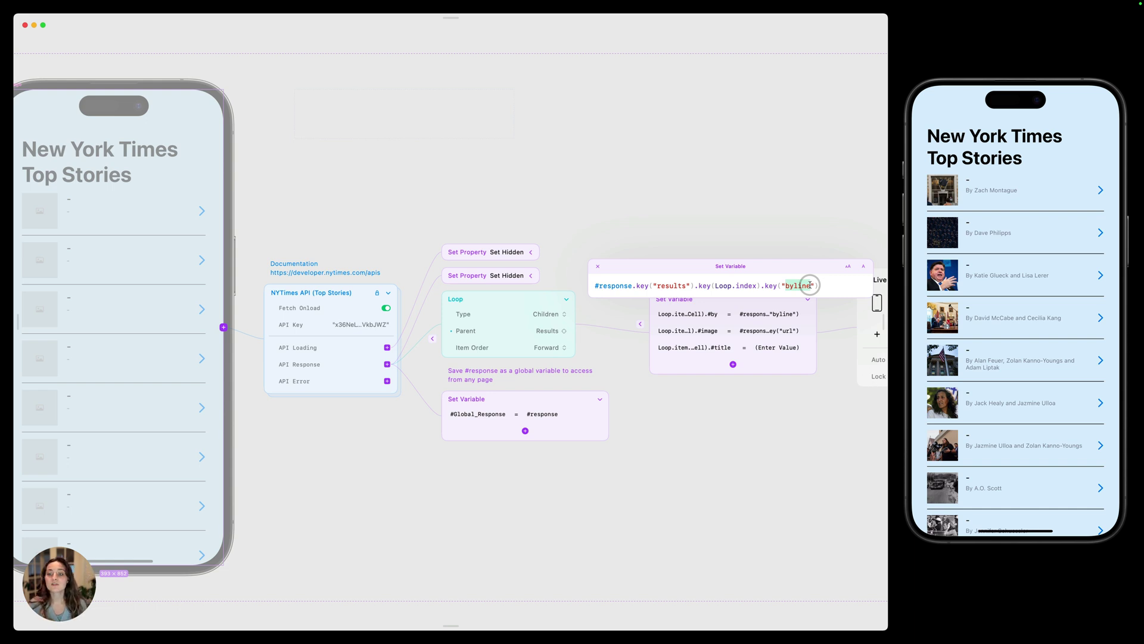
{"action": "left_click", "coordinate": [598, 267]}
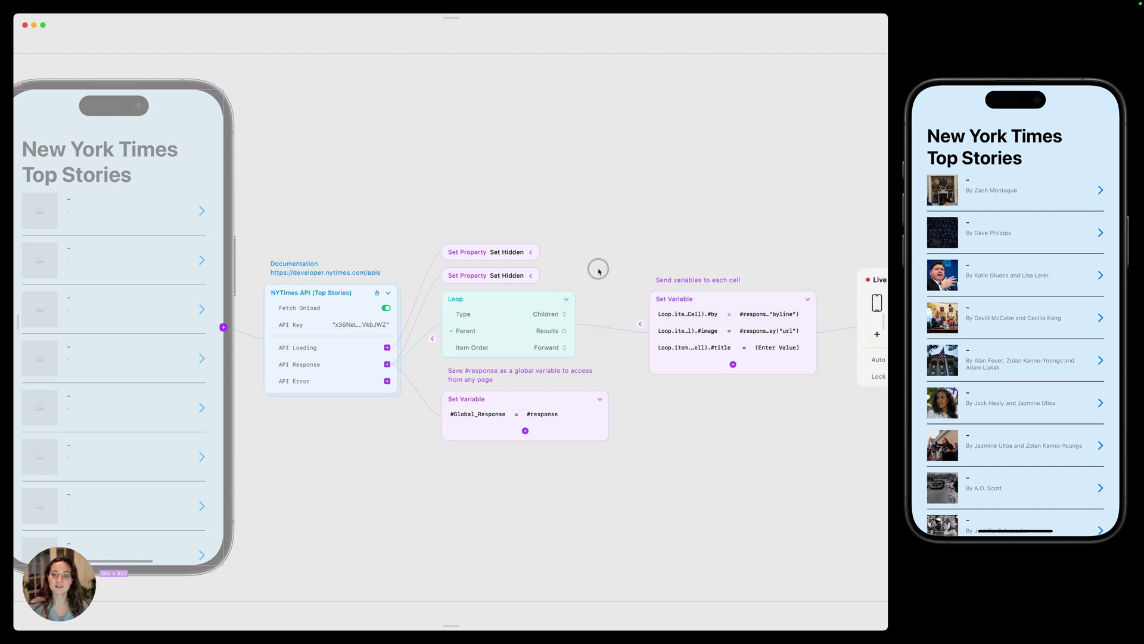
Start the value expression for the cells' #title variable with #response.key("results").
{"action": "left_click", "coordinate": [777, 347]}
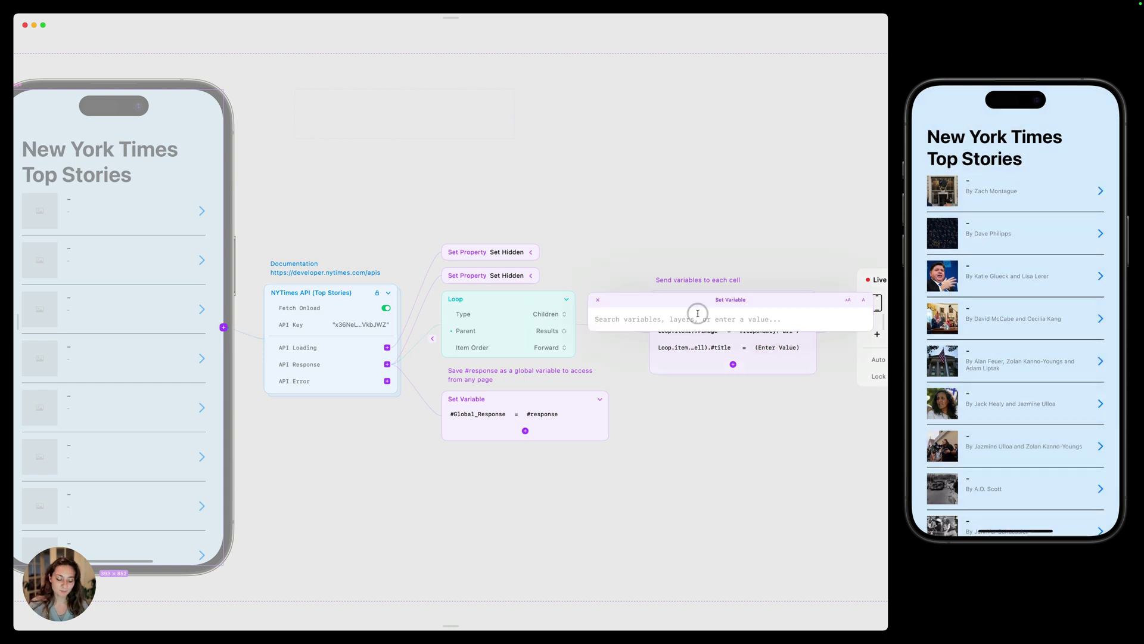
{"action": "type", "text": "resp"}
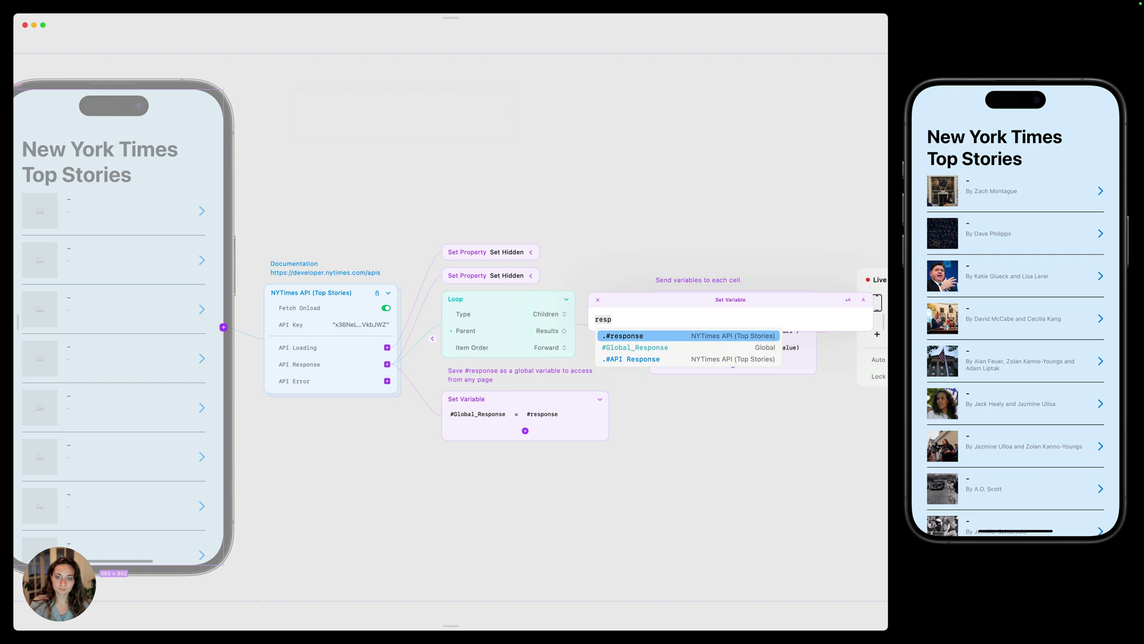
{"action": "key", "text": "Return"}
{"action": "type", "text": "."}
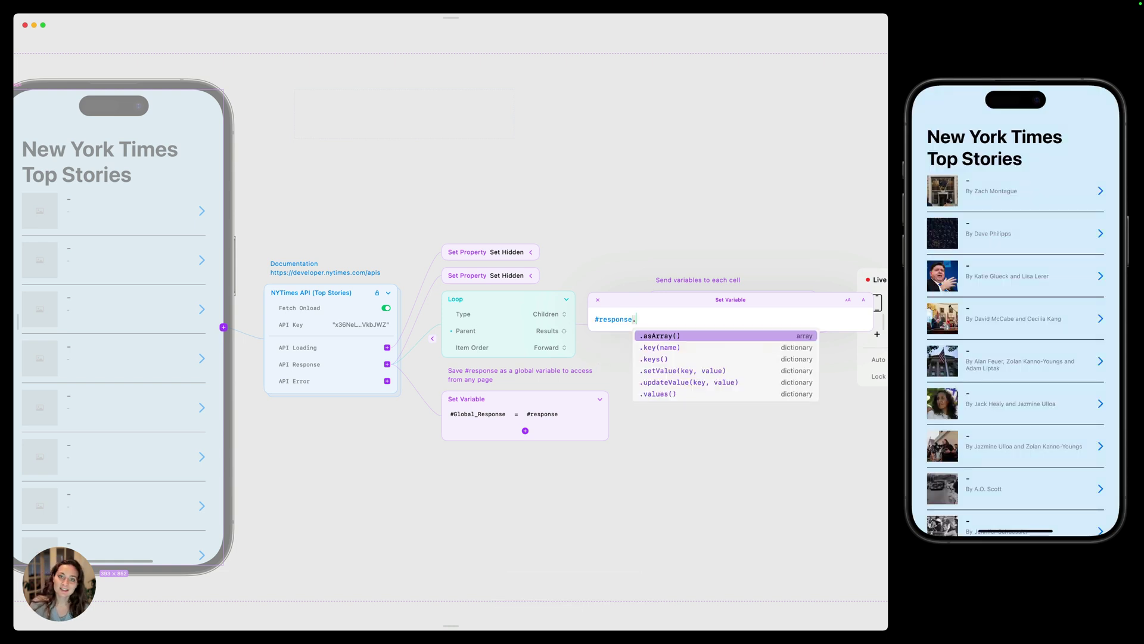
{"action": "left_click", "coordinate": [706, 348]}
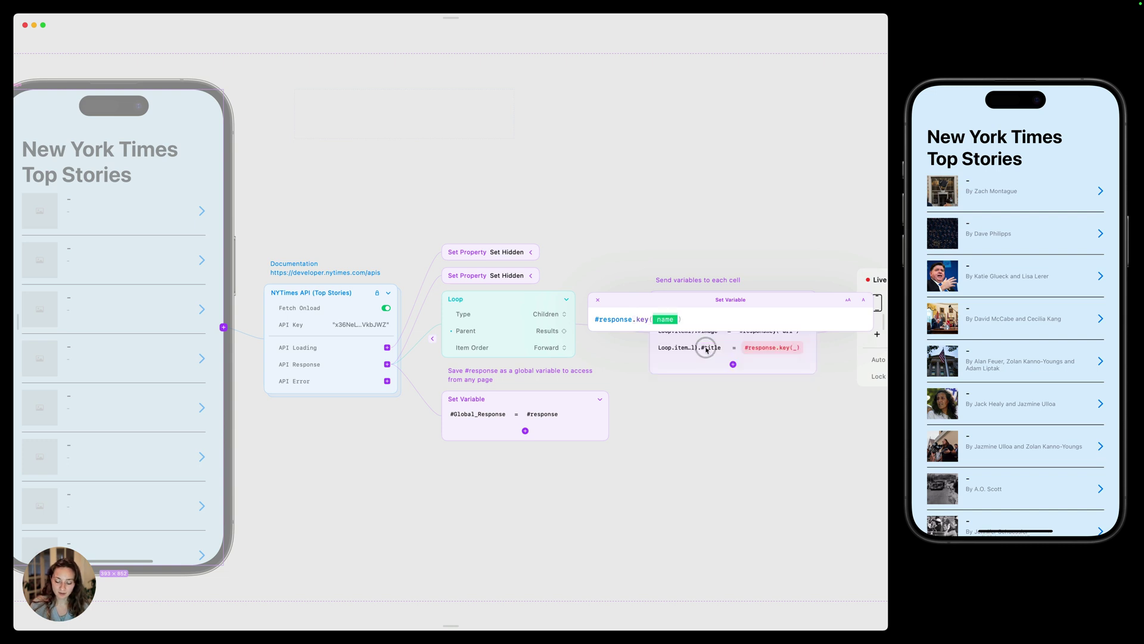
{"action": "key", "text": "shift"}
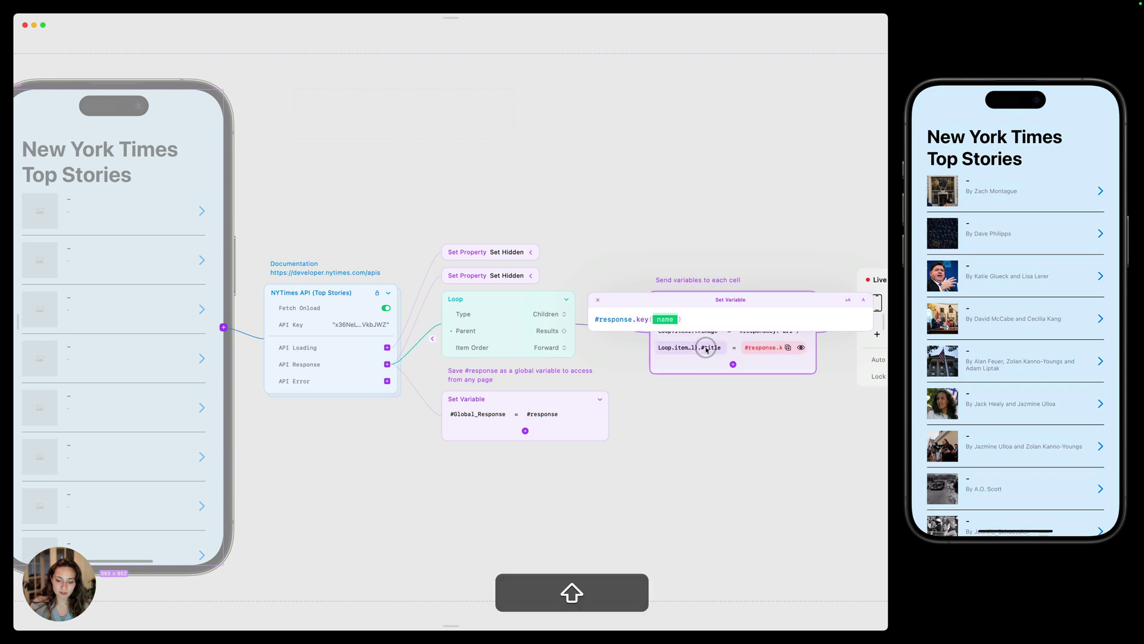
{"action": "type", "text": "\"result"}
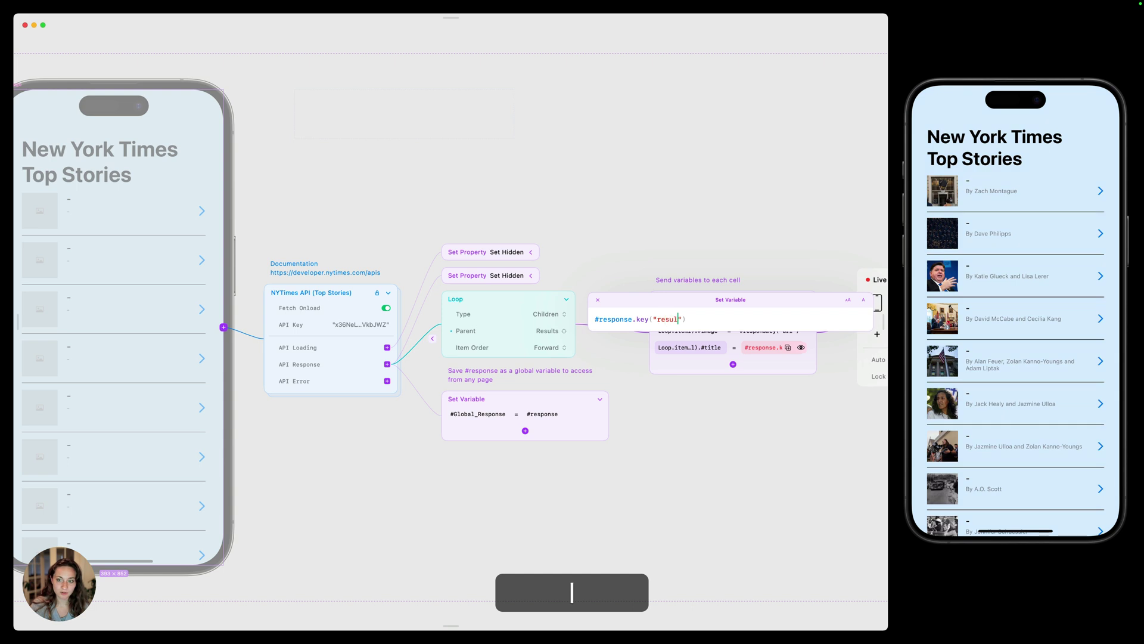
{"action": "key", "text": "Right"}
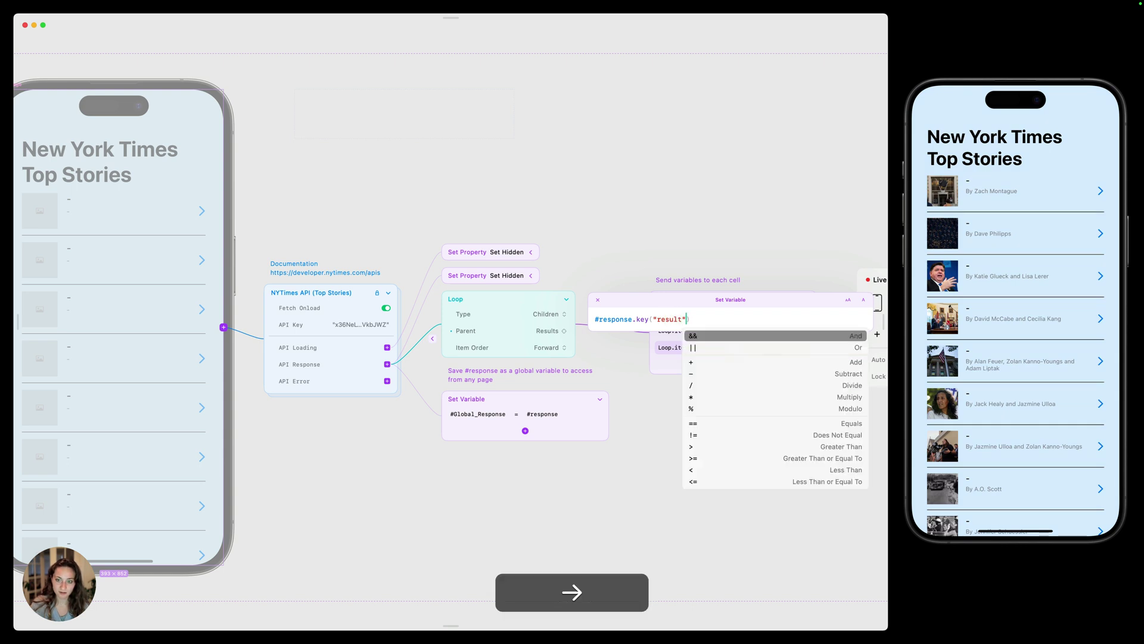
{"action": "key", "text": "Left"}
{"action": "type", "text": "s"}
{"action": "key", "text": "Right"}
{"action": "key", "text": "Right"}
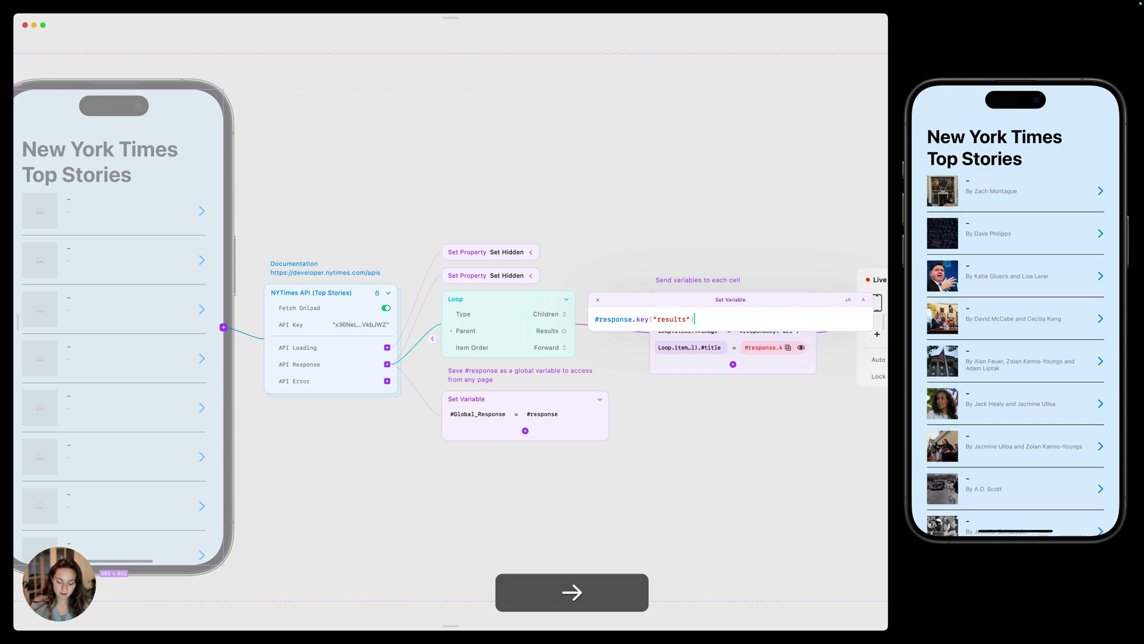
Extend the #title value expression with .key(Loop.index) to pick the result matching each looped cell.
{"action": "type", "text": "."}
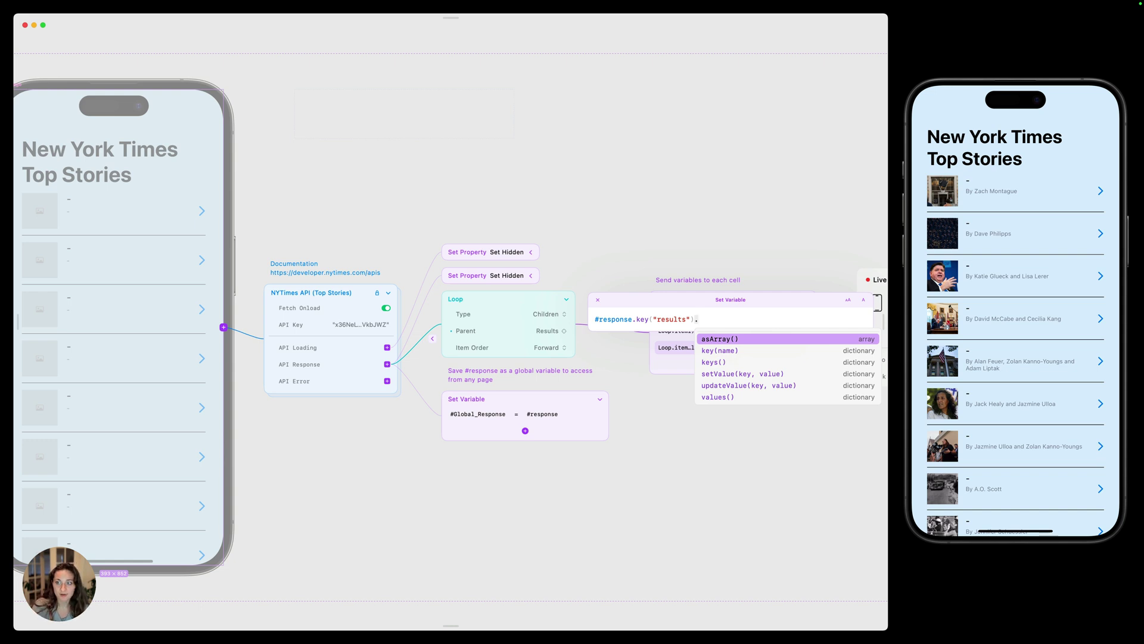
{"action": "key", "text": "Down"}
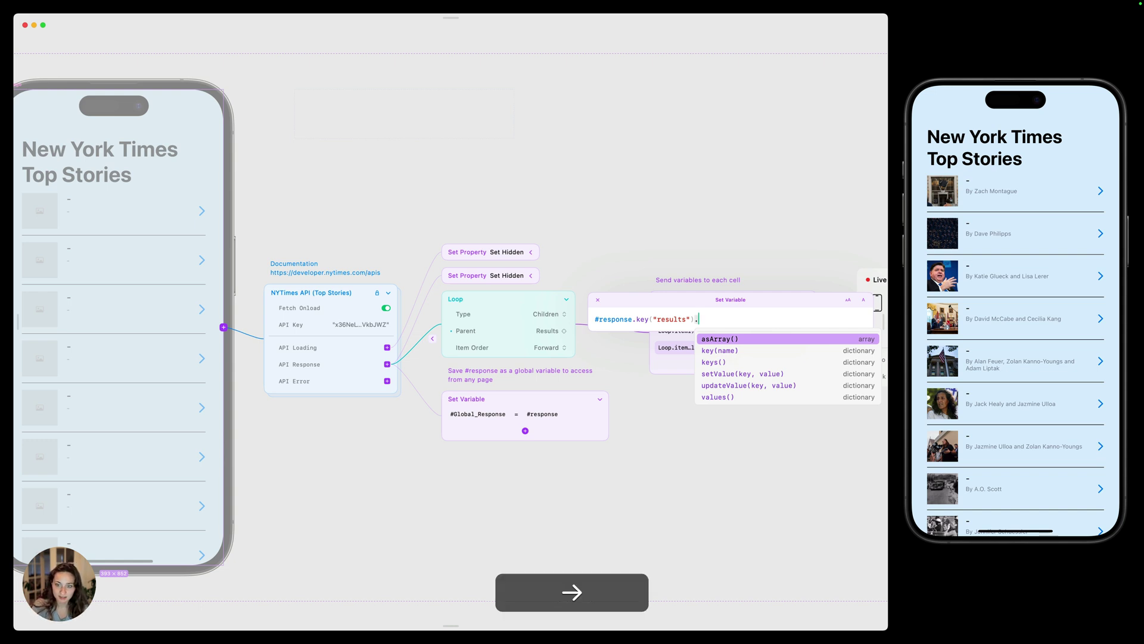
{"action": "key", "text": "Return"}
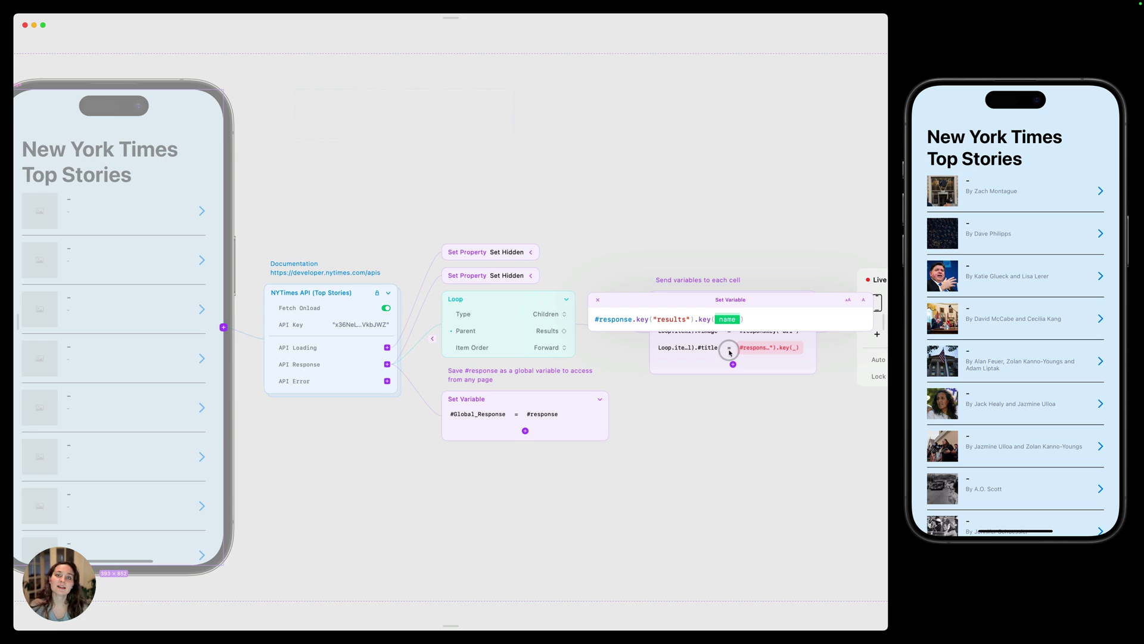
{"action": "type", "text": "Lo"}
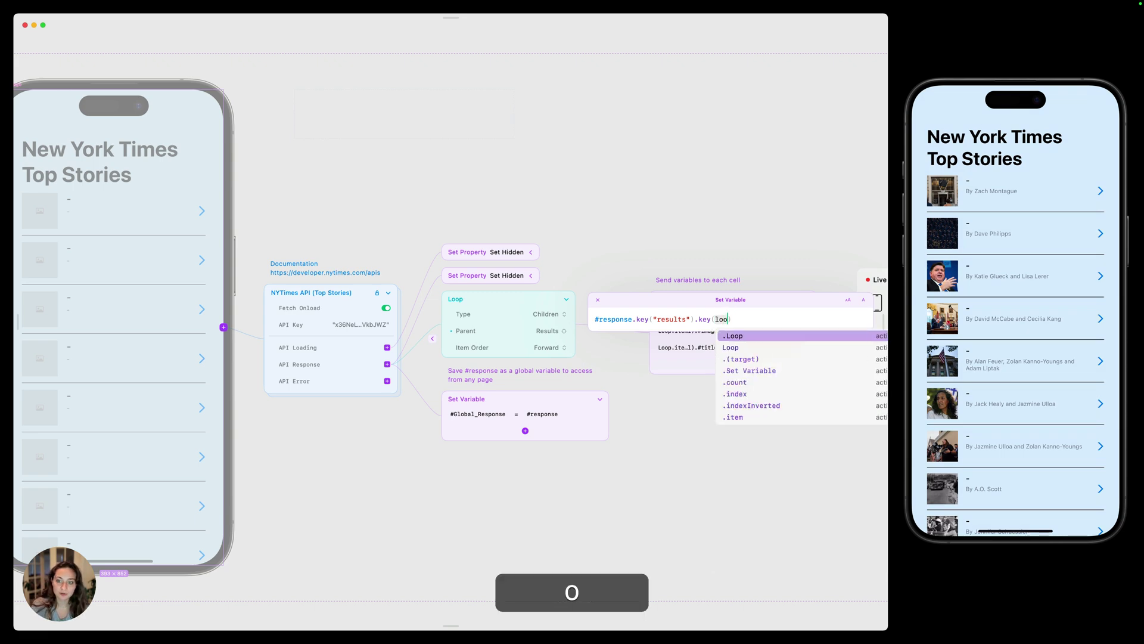
{"action": "key", "text": "Down"}
{"action": "key", "text": "Return"}
{"action": "type", "text": ".index"}
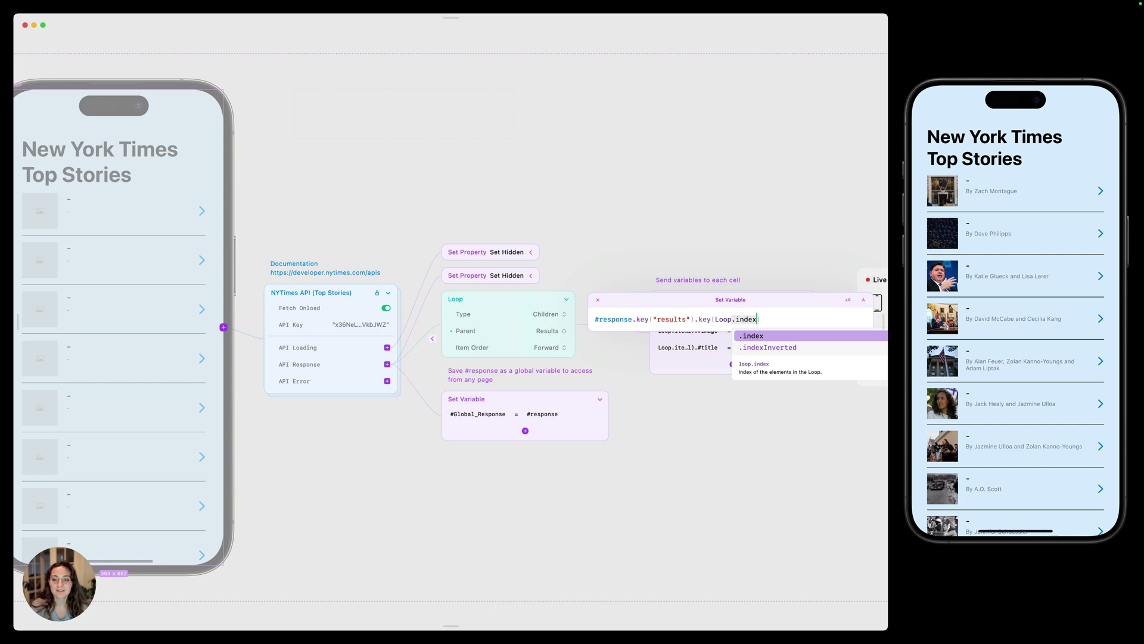
{"action": "key", "text": "Return"}
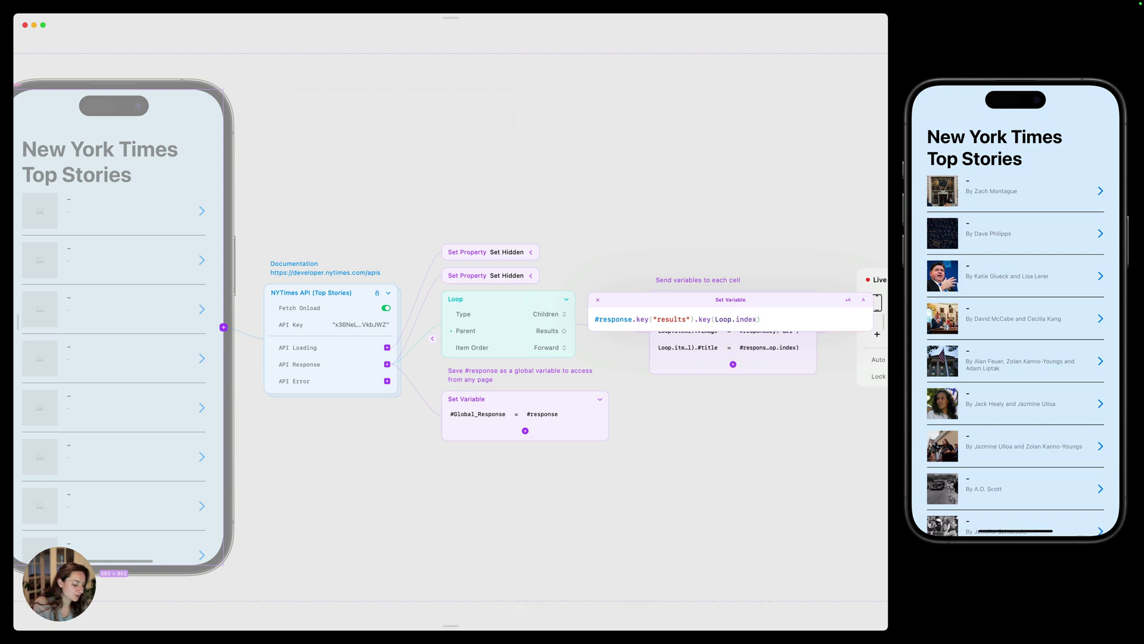
Complete the #title value expression with .key("title"): #response.key("results").key(Loop.index).key("title").
{"action": "left_click_drag", "start_coordinate": [957, 317], "coordinate": [958, 388]}
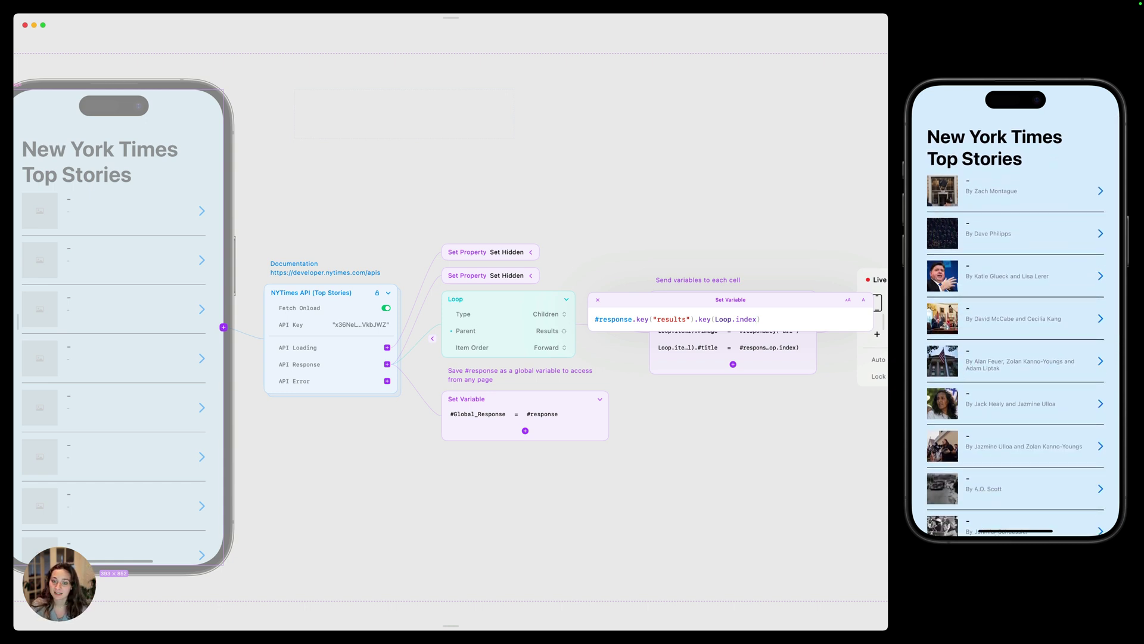
{"action": "key", "text": "Right"}
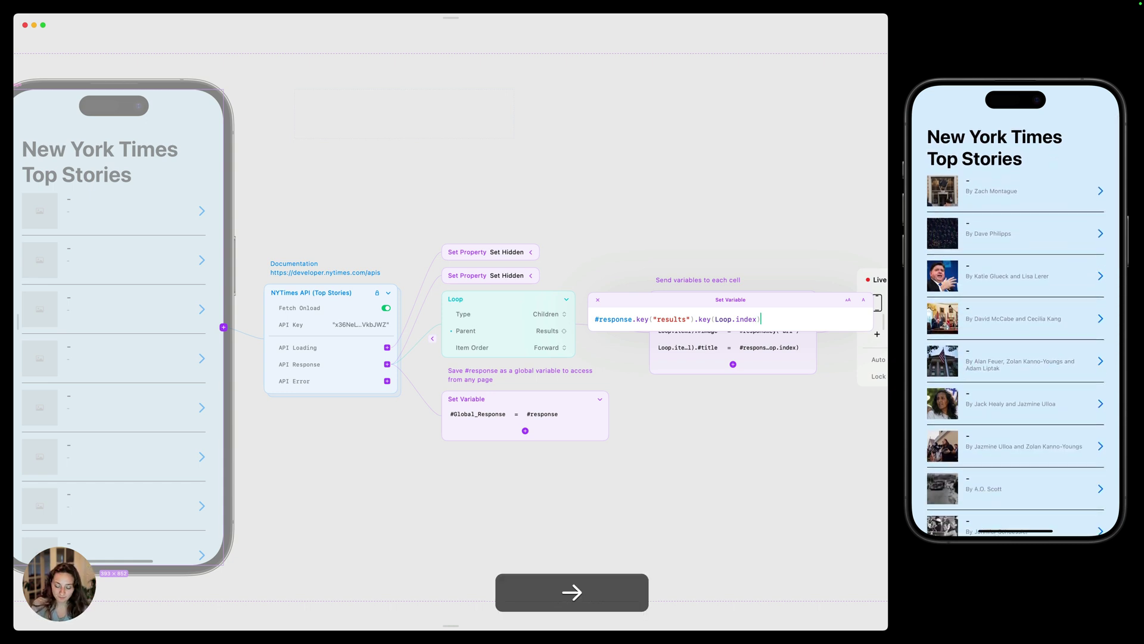
{"action": "type", "text": ".ke"}
{"action": "key", "text": "Return"}
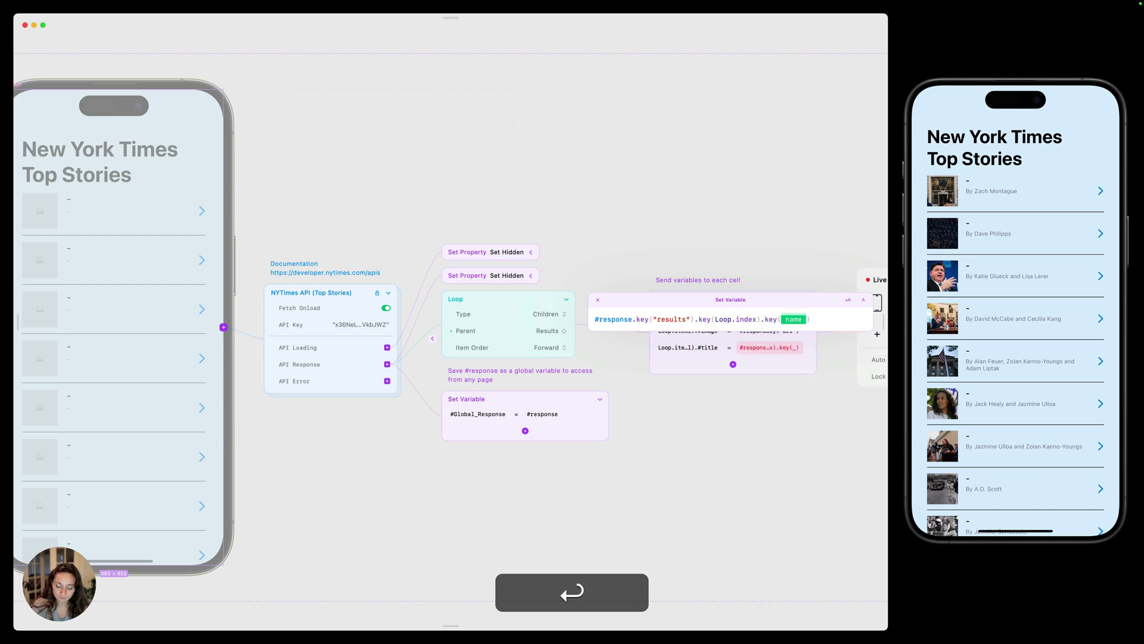
{"action": "type", "text": "\"title"}
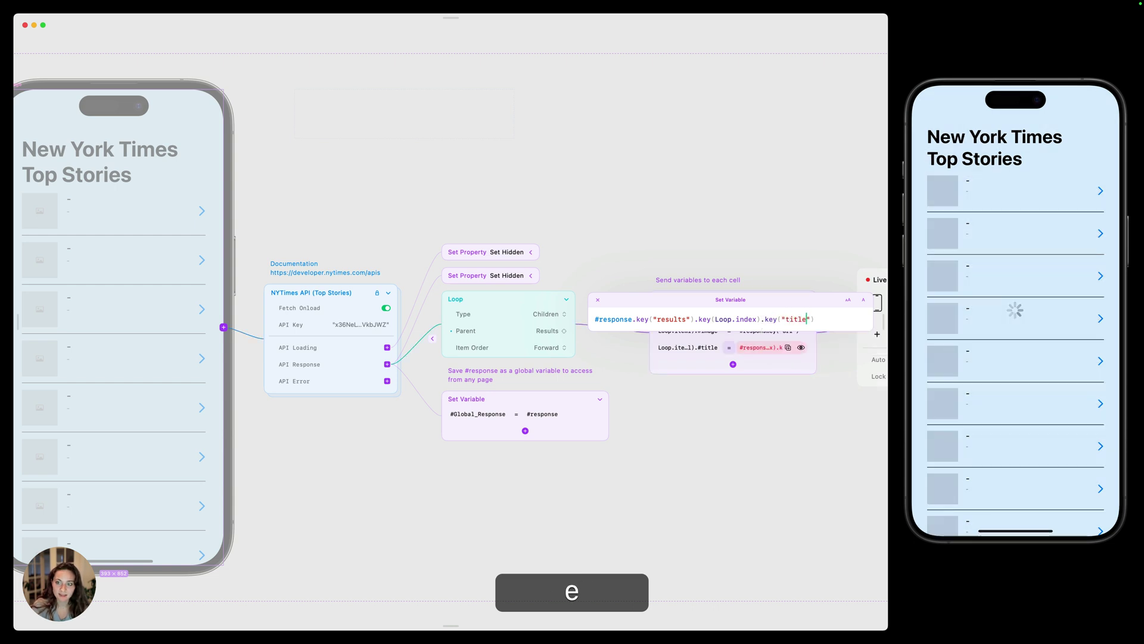
{"action": "key", "text": "Return"}
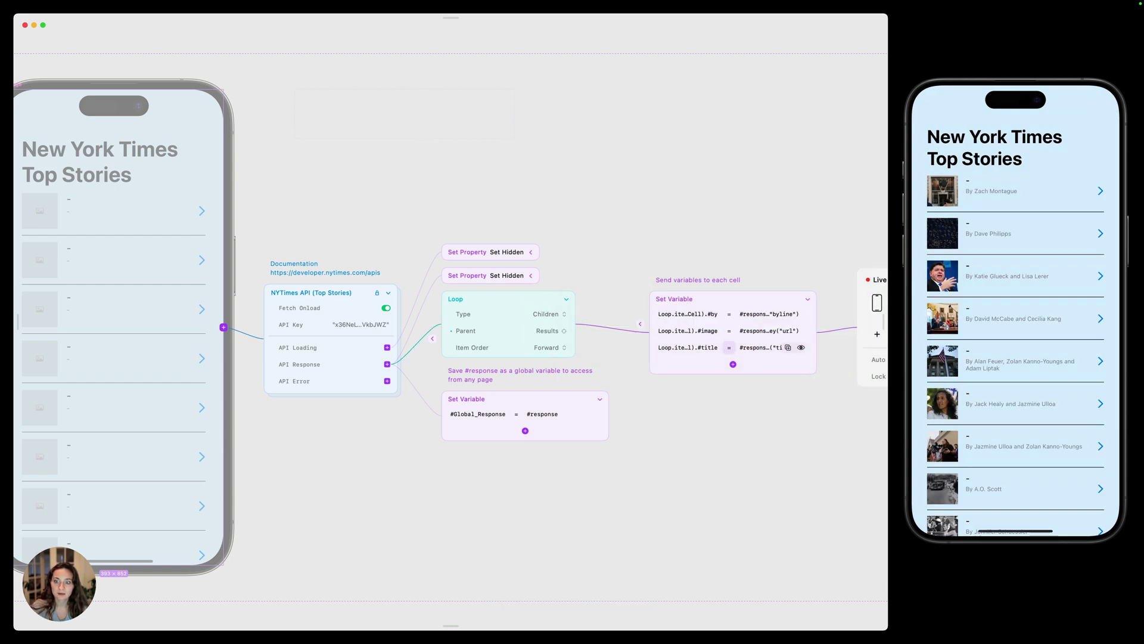
In the Cell component, set the title event's Set Text action to target the Title layer with the title variable as its text.
{"action": "left_click", "coordinate": [733, 361]}
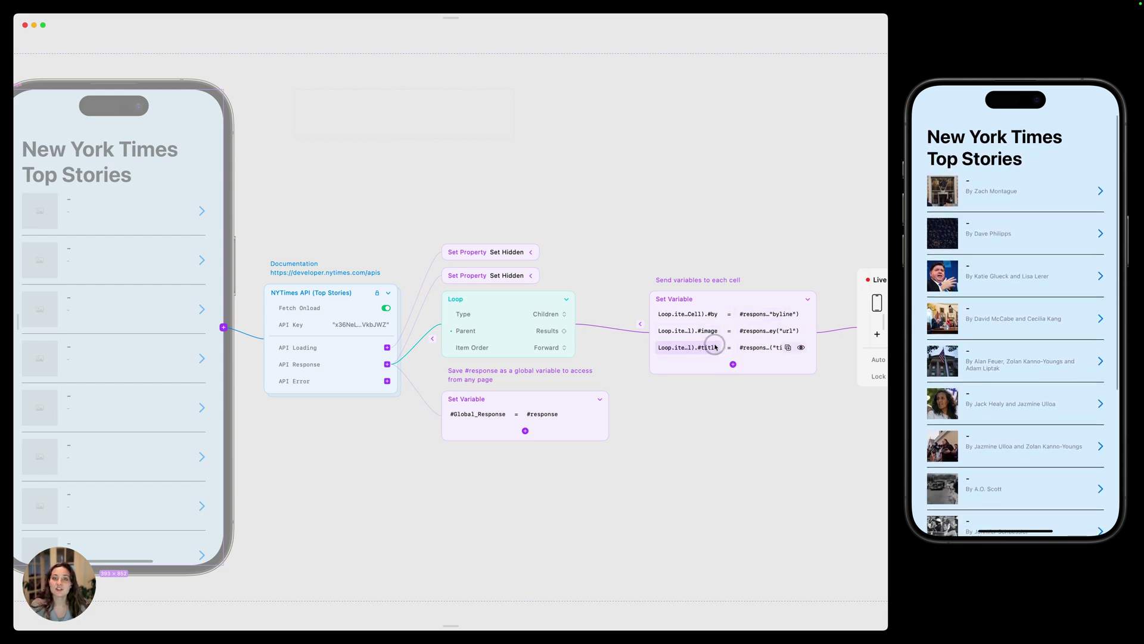
{"action": "left_click", "coordinate": [302, 87]}
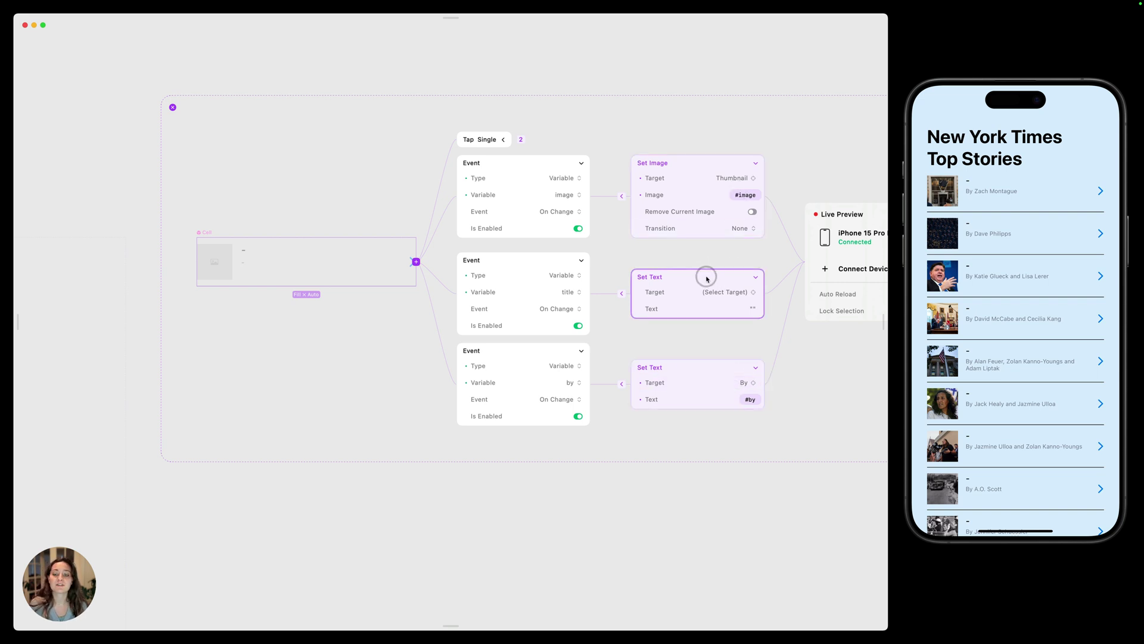
{"action": "left_click", "coordinate": [722, 293]}
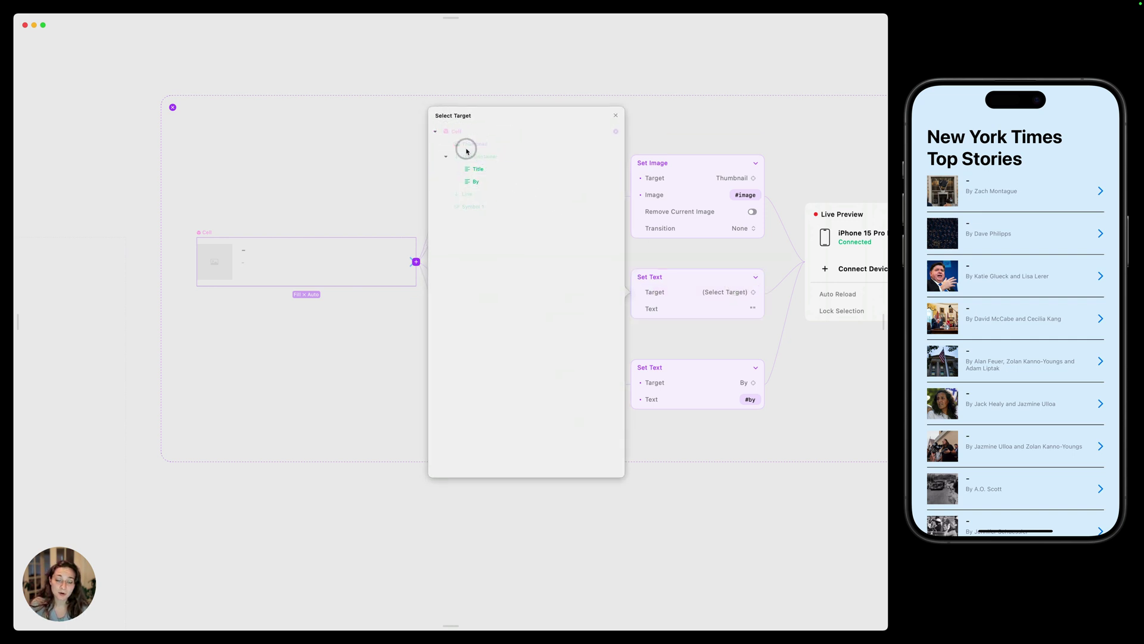
{"action": "left_click", "coordinate": [483, 171]}
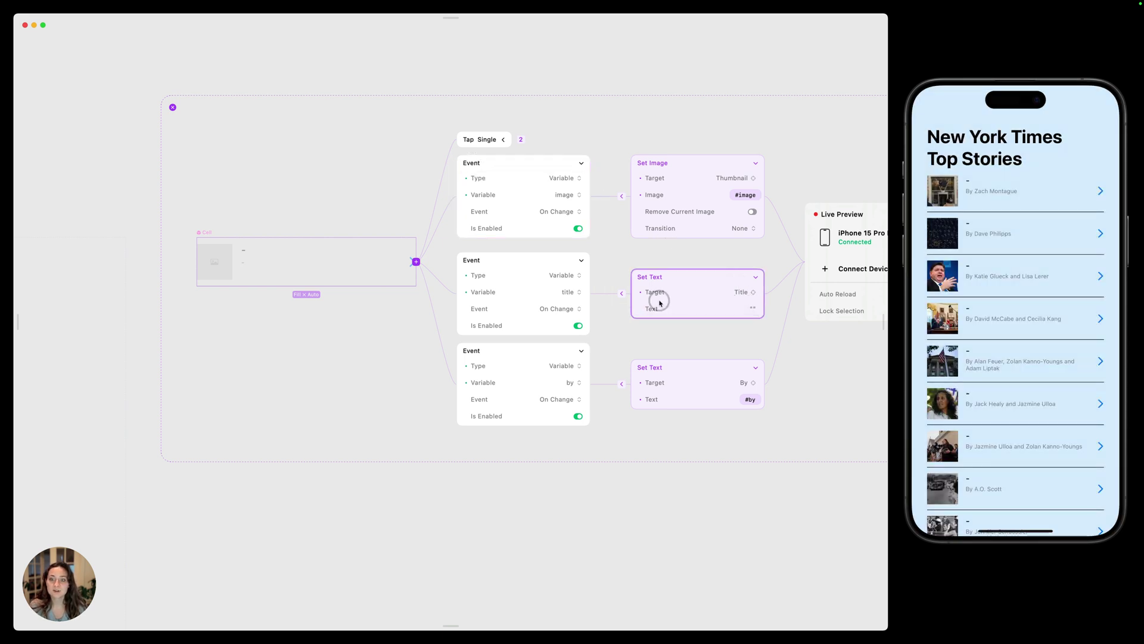
{"action": "left_click", "coordinate": [640, 309]}
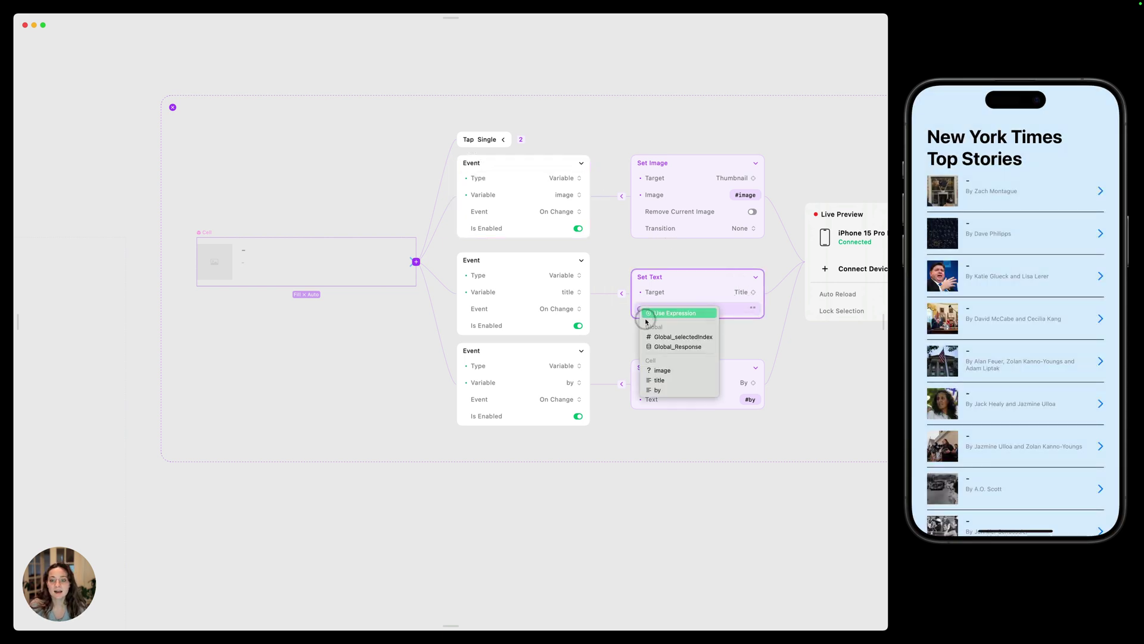
{"action": "left_click", "coordinate": [667, 381]}
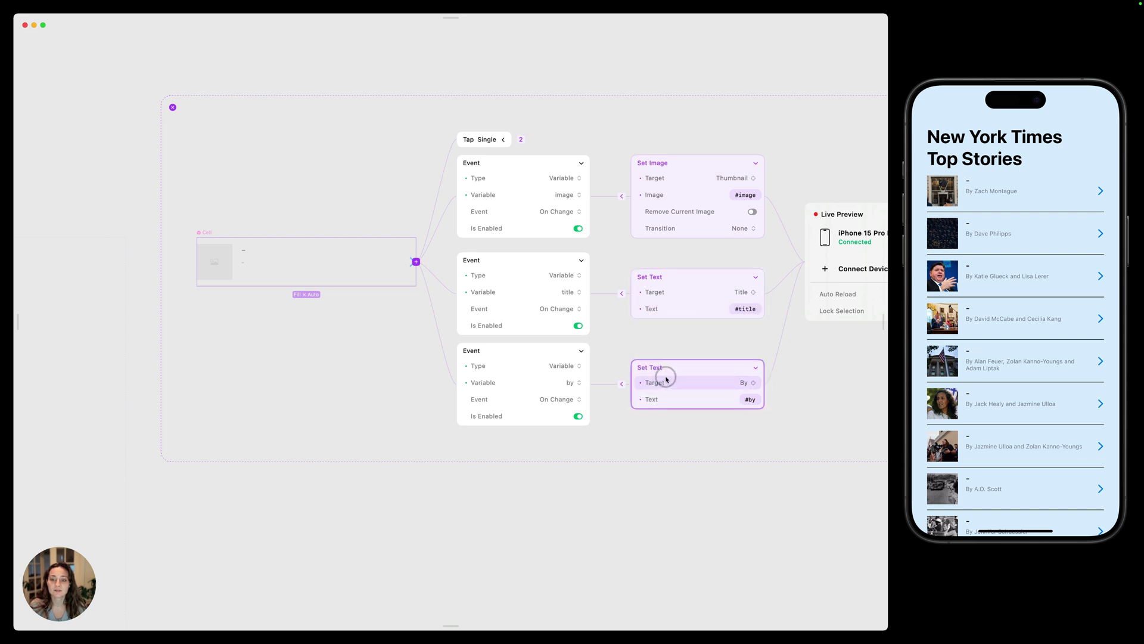
Return from the Cell component to the Top Stories screen and its NYTimes API logic.
{"action": "left_click", "coordinate": [713, 346]}
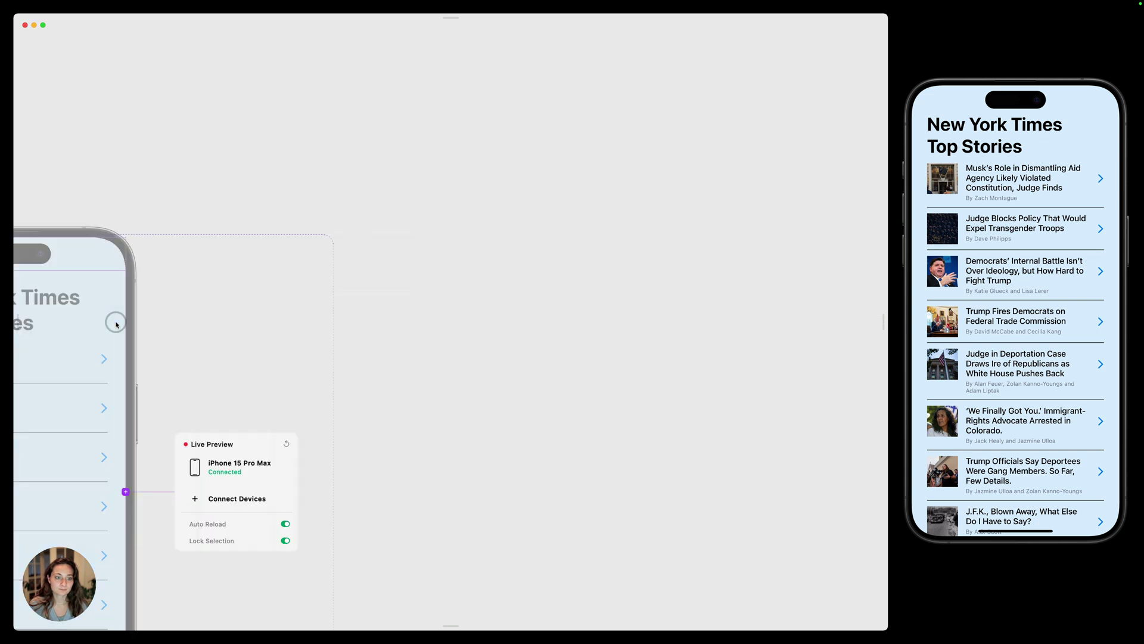
{"action": "scroll", "coordinate": [117, 324], "scroll_direction": "left", "scroll_amount": 8}
{"action": "scroll", "coordinate": [116, 324], "scroll_direction": "down", "scroll_amount": 4}
{"action": "scroll", "coordinate": [439, 189], "scroll_direction": "down", "scroll_amount": 2}
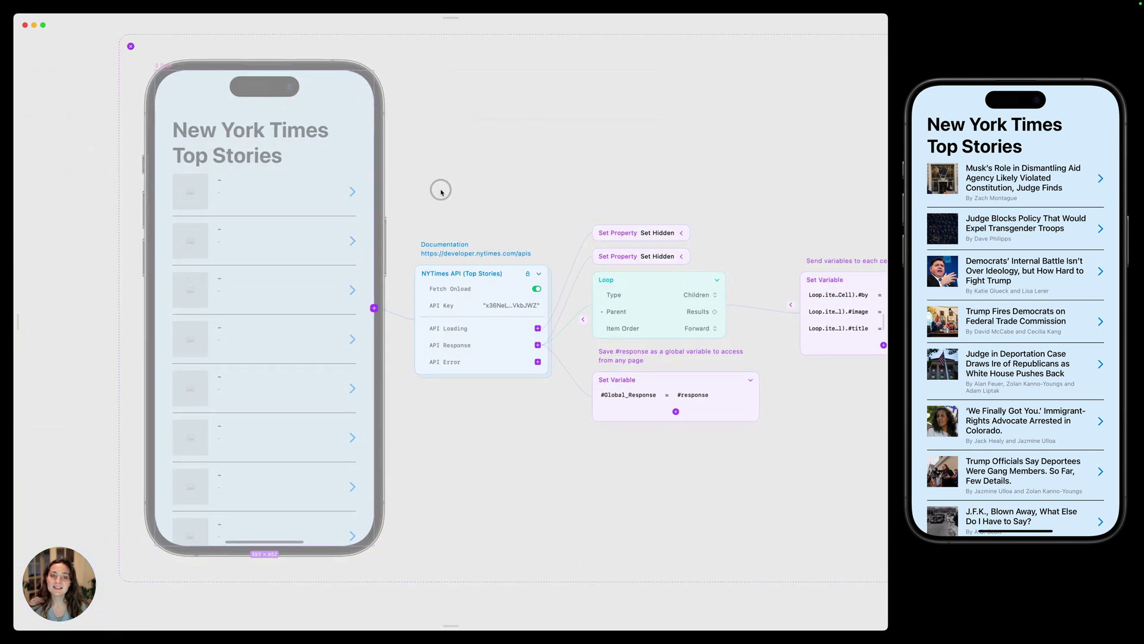